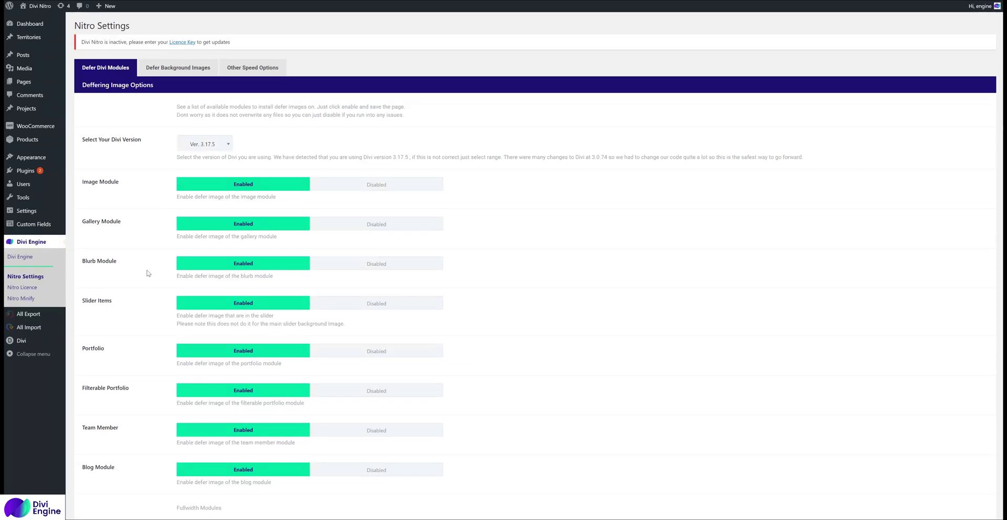
Open Nitro Minify from the Divi Engine sidebar menu
click(26, 300)
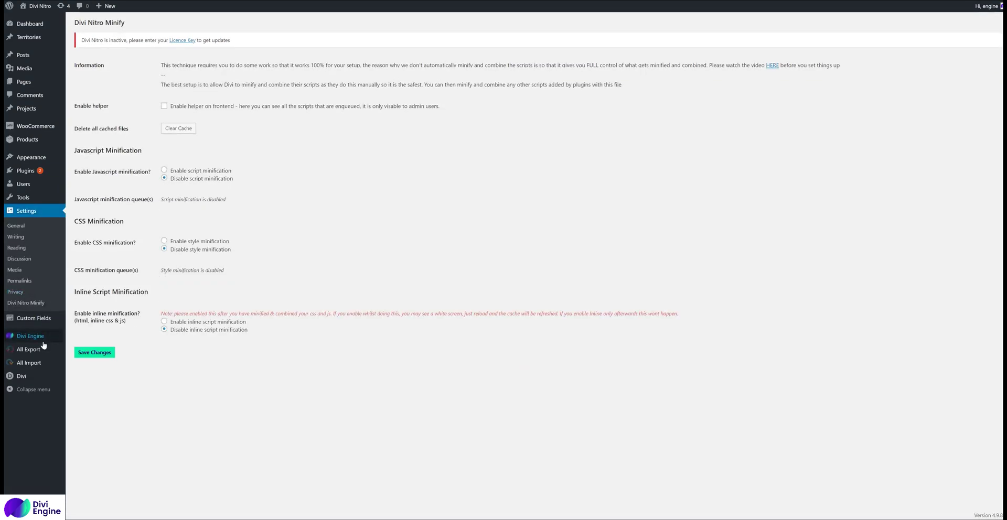
mouse_move(30, 337)
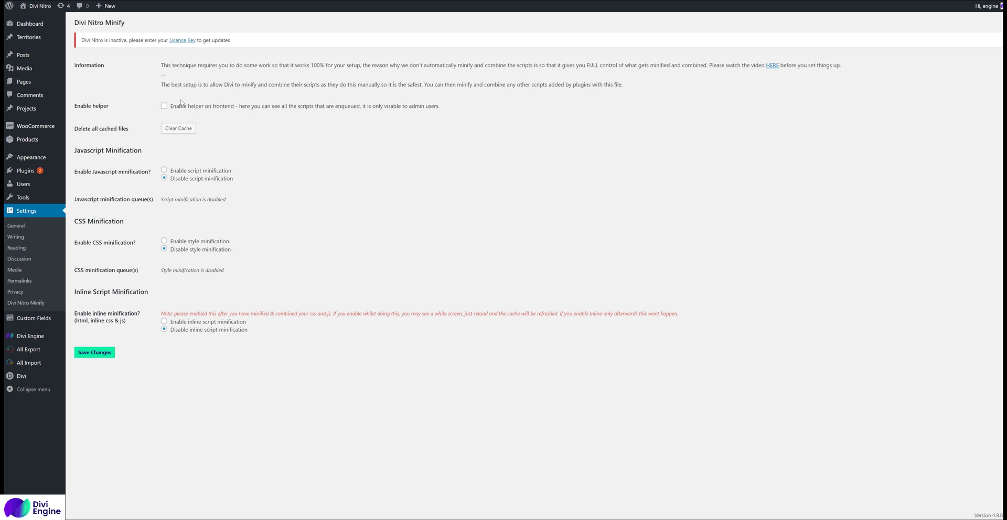
triple_click(76, 152)
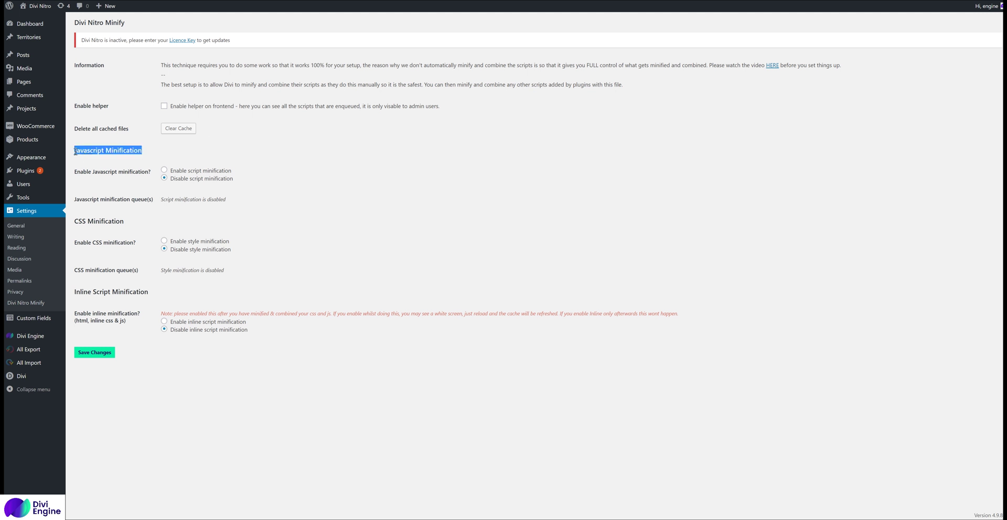
click(76, 153)
drag(76, 153, 159, 155)
drag(129, 222, 75, 222)
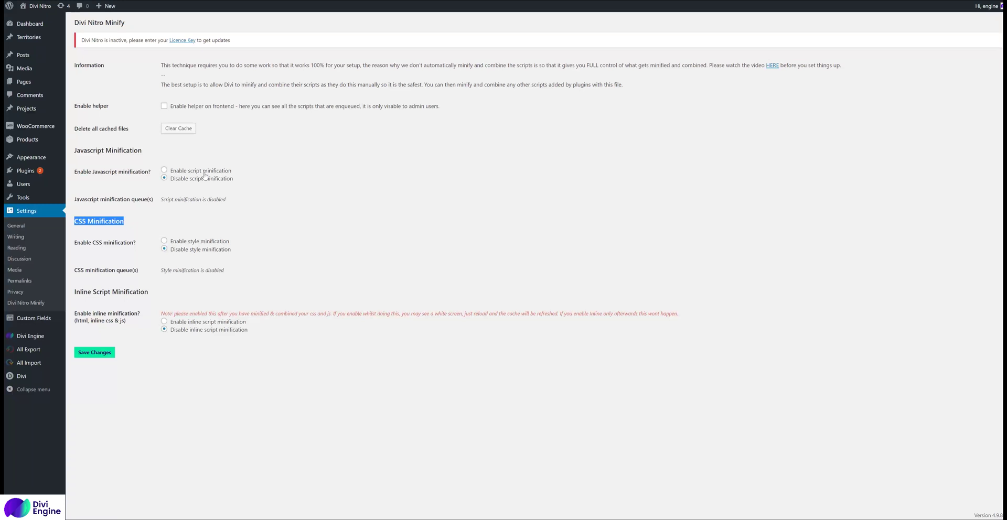
Turn on 'Enable script minification' and 'Enable helper on frontend', then save changes
click(203, 173)
click(203, 265)
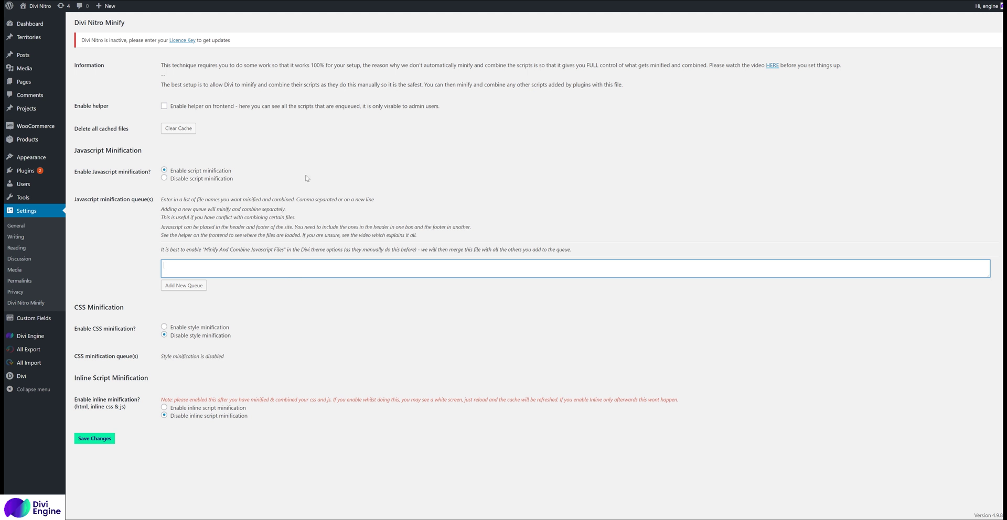
drag(110, 106, 75, 106)
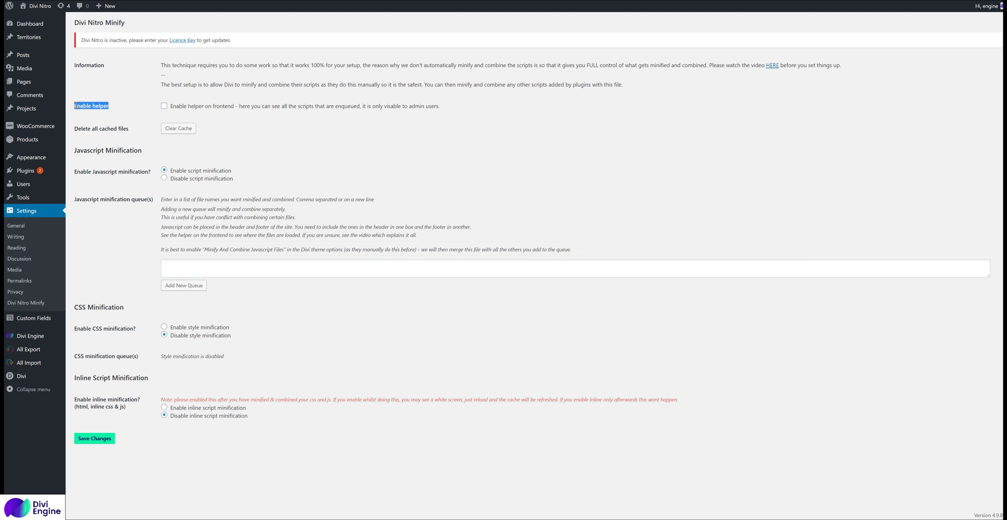
click(164, 107)
click(98, 439)
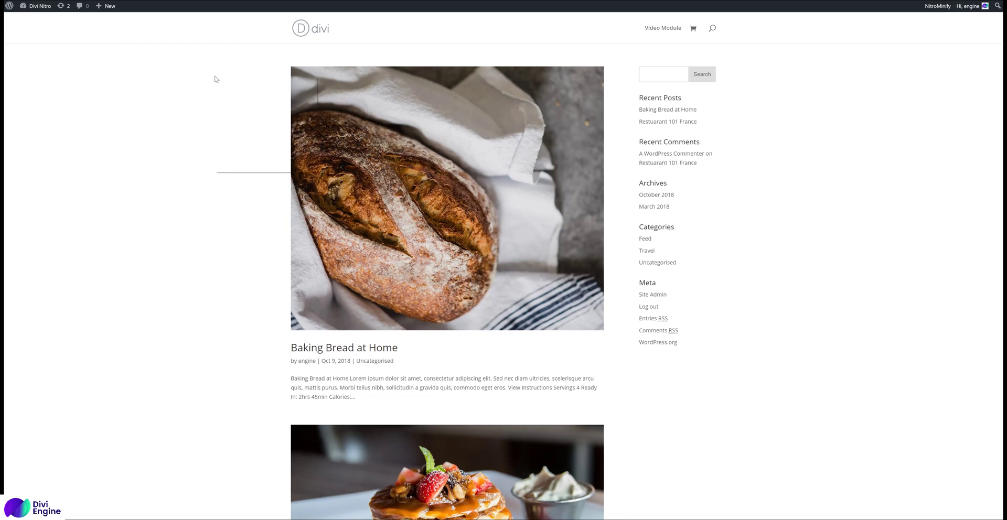
Reload the front end page and show the NitroMinify helper from the admin bar
right_click(214, 79)
click(238, 104)
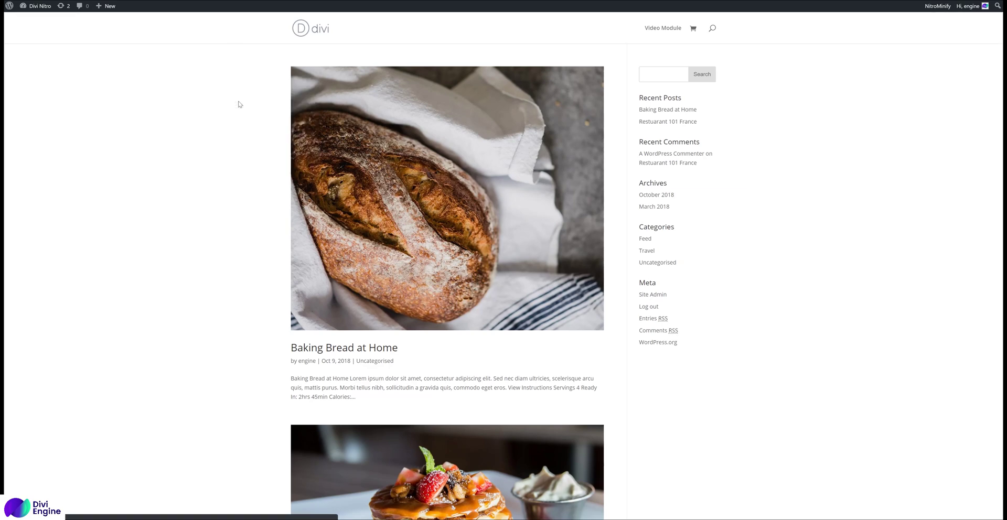
click(934, 7)
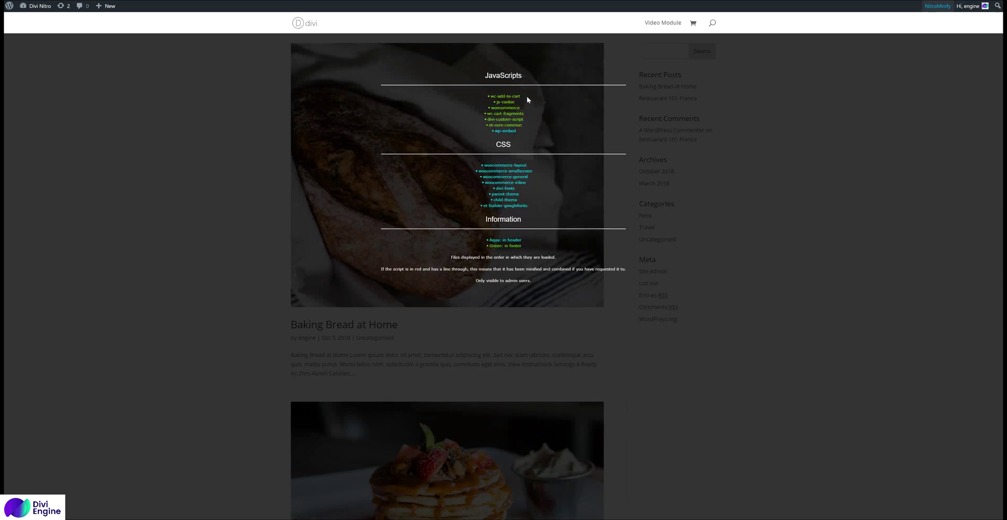
drag(520, 96, 483, 123)
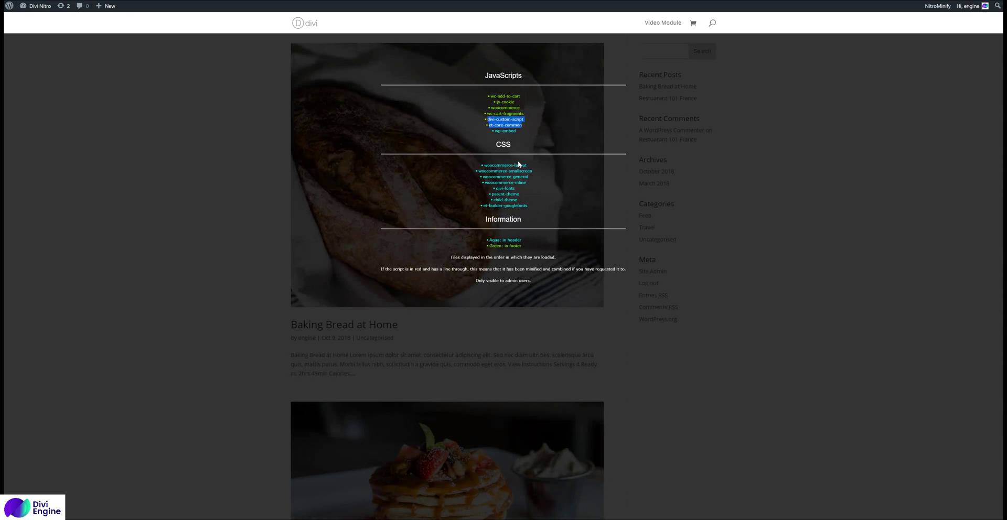
drag(526, 182, 488, 197)
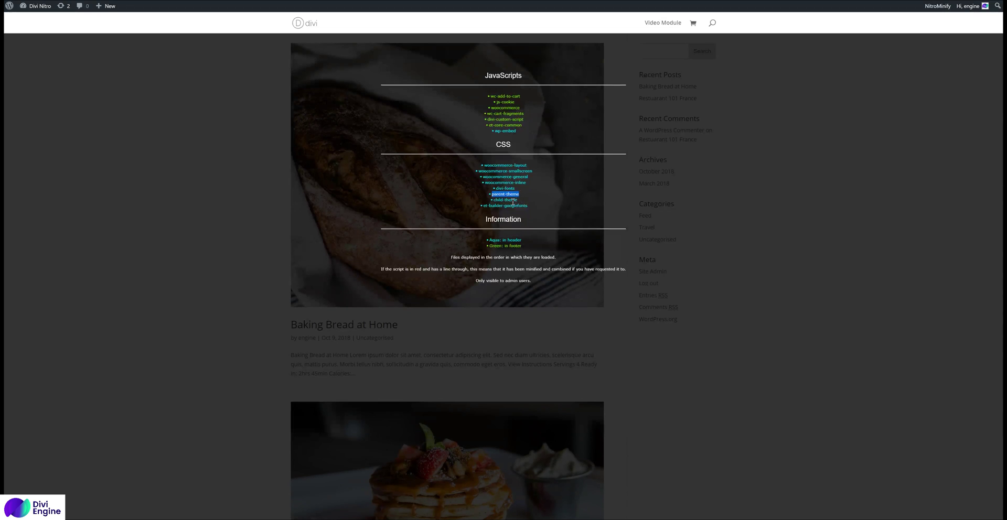
drag(527, 194, 488, 196)
drag(518, 202, 573, 211)
drag(483, 205, 499, 207)
Select the JavaScripts entries wc-add-to-cart through et-core-common in the helper for copying
click(527, 124)
drag(519, 120, 488, 107)
click(508, 120)
drag(476, 74, 565, 74)
drag(517, 128, 479, 89)
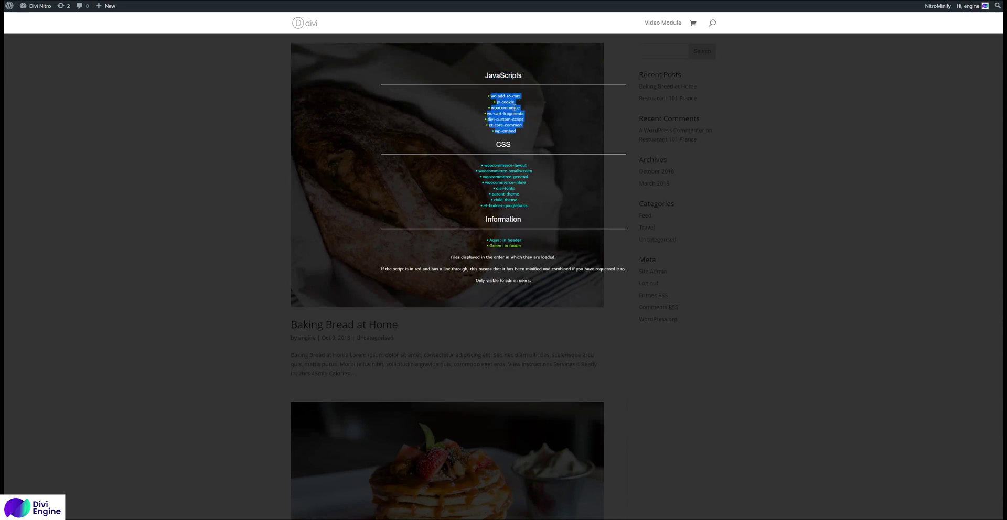
click(528, 129)
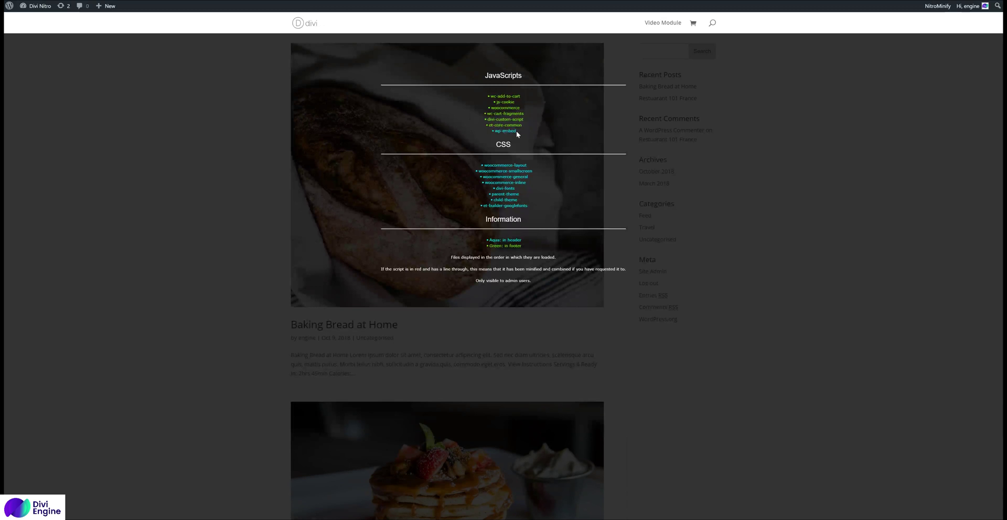
drag(524, 127, 489, 95)
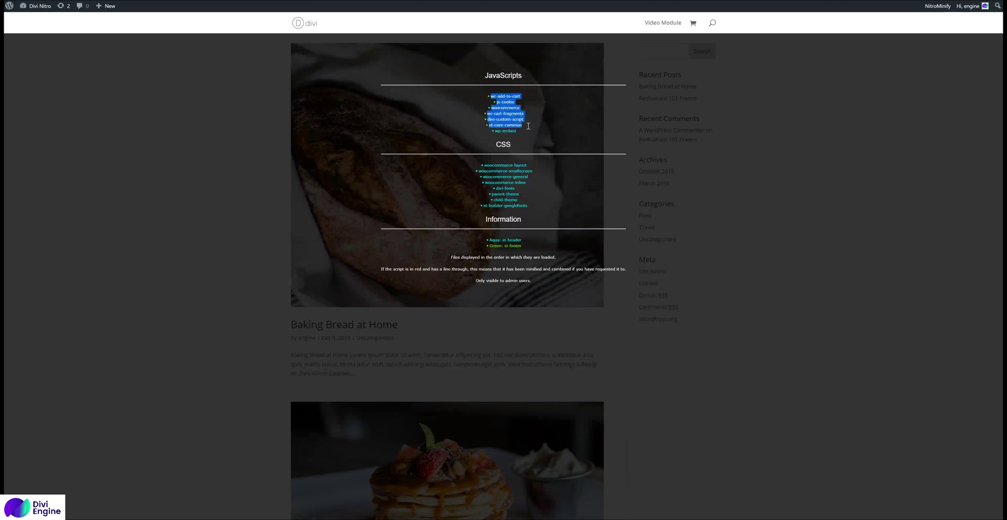
drag(523, 131, 489, 98)
click(535, 130)
click(526, 125)
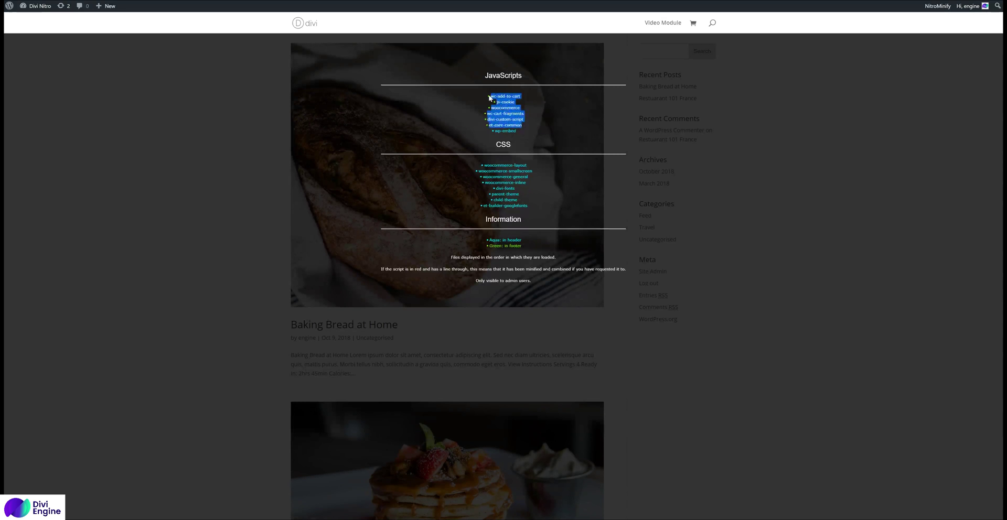
drag(489, 246, 531, 247)
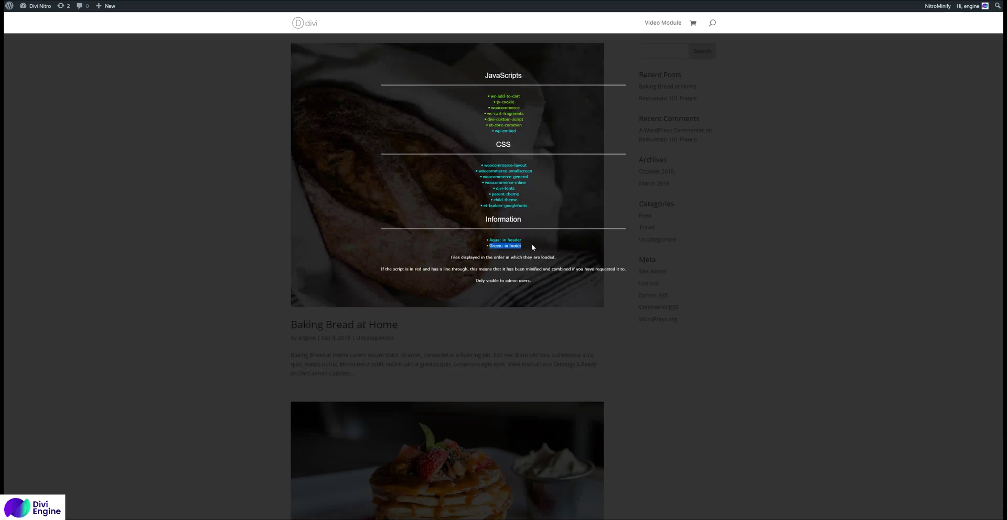
drag(524, 126, 488, 96)
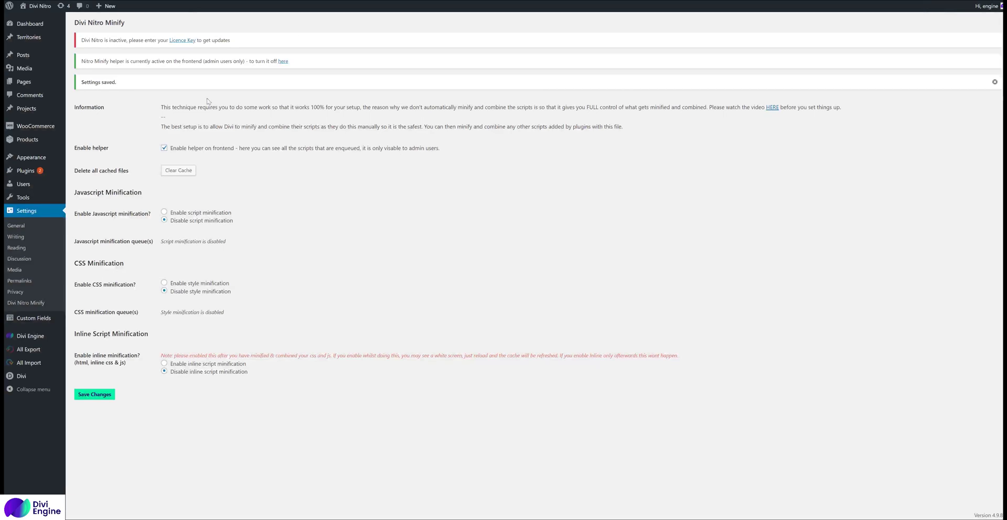
Enable script minification and paste the copied script names into the first queue
click(201, 214)
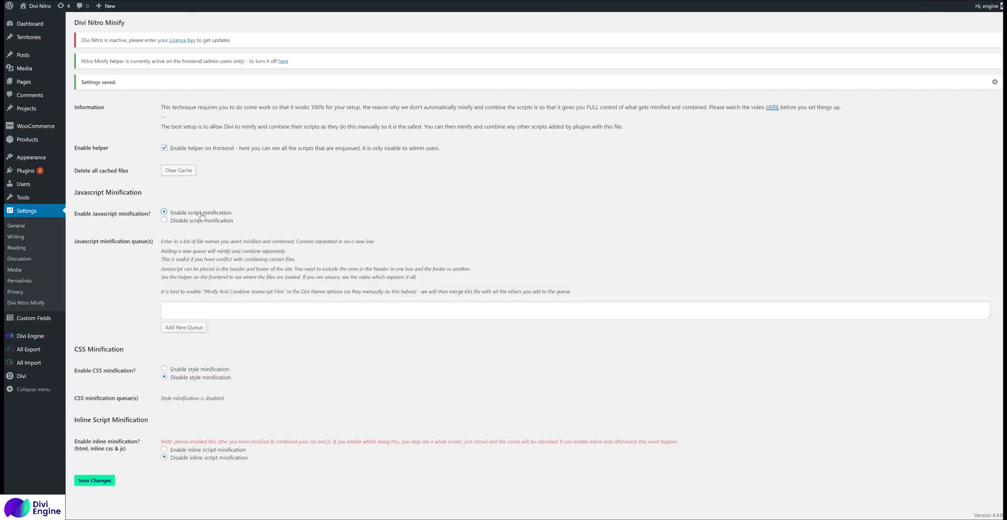
click(171, 304)
key(ctrl+v)
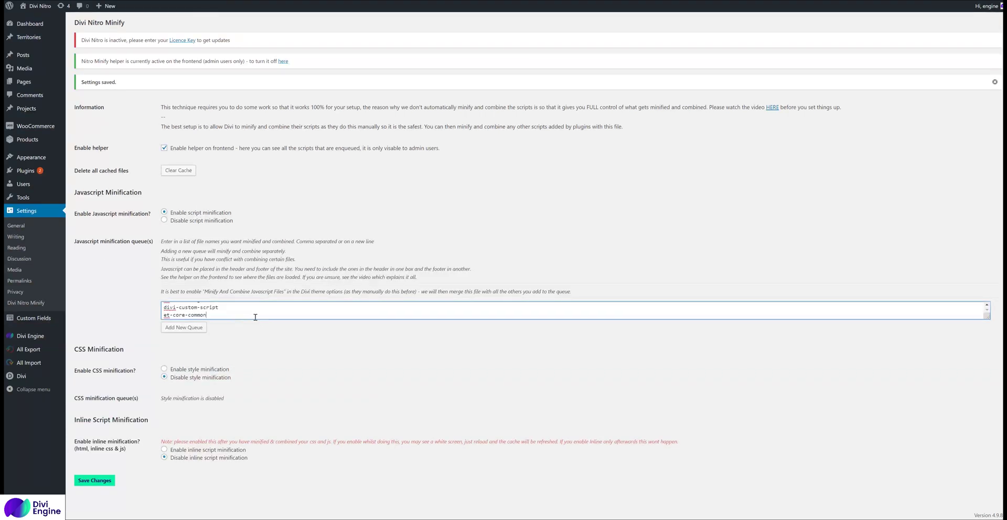
Add a second script queue containing wp-embed and save the settings
click(183, 327)
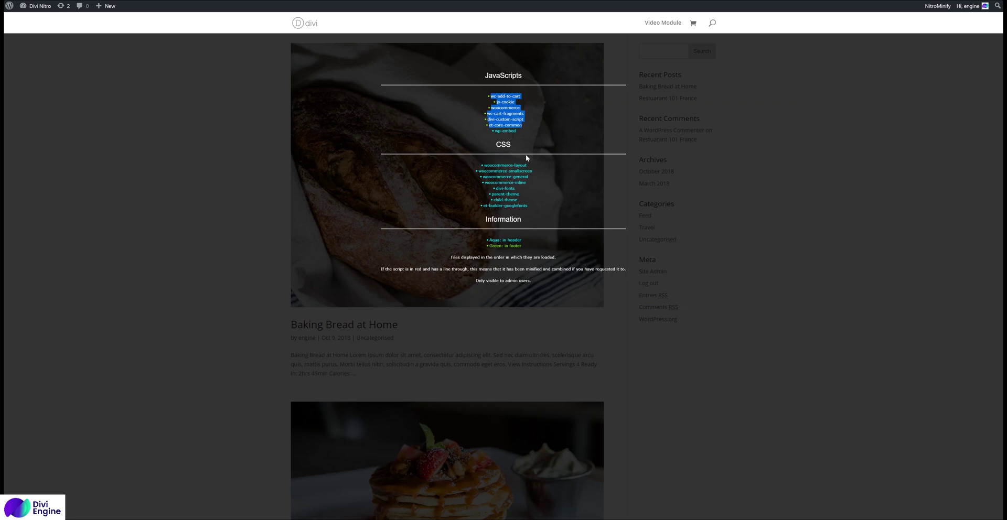
drag(517, 131, 509, 131)
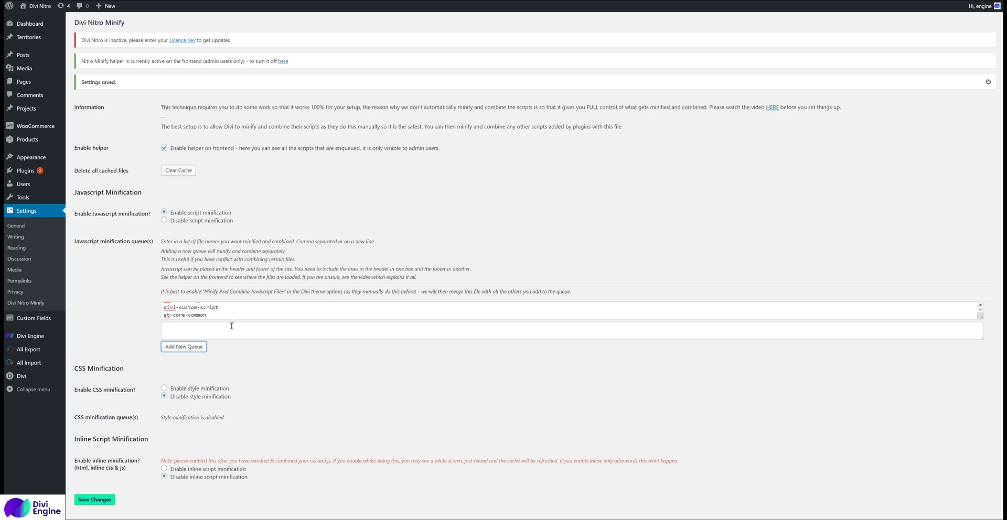
click(231, 326)
text(wp-embed)
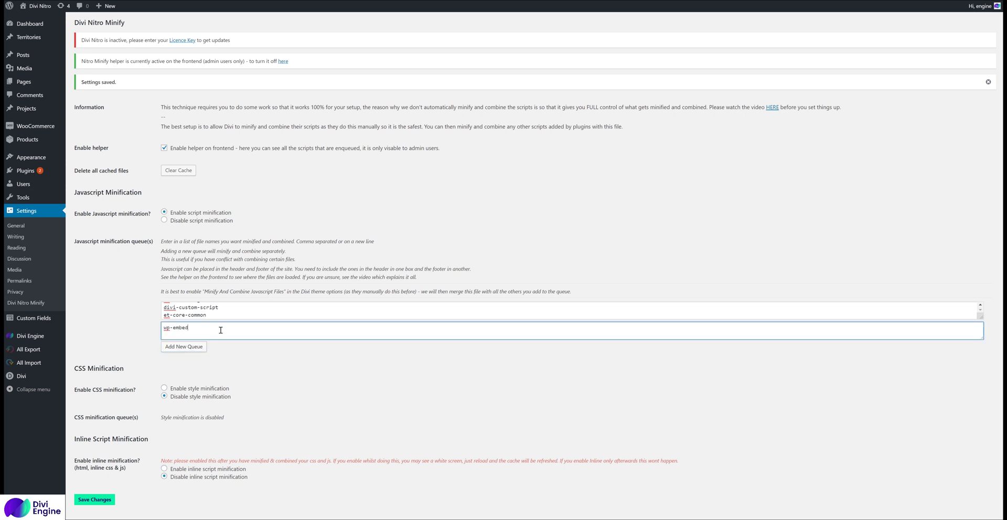
click(107, 501)
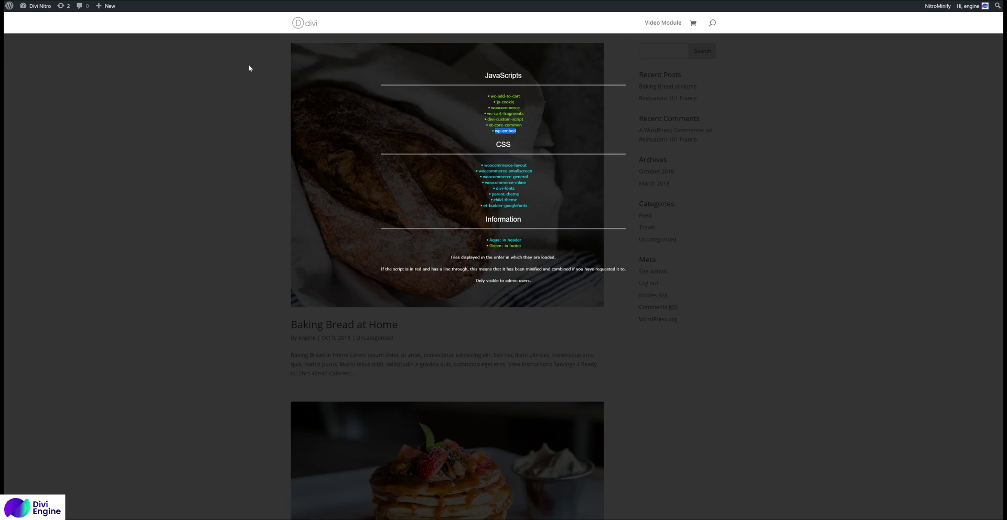
Reload the front end to apply minification and scroll through the blog home page posts
right_click(247, 66)
click(270, 89)
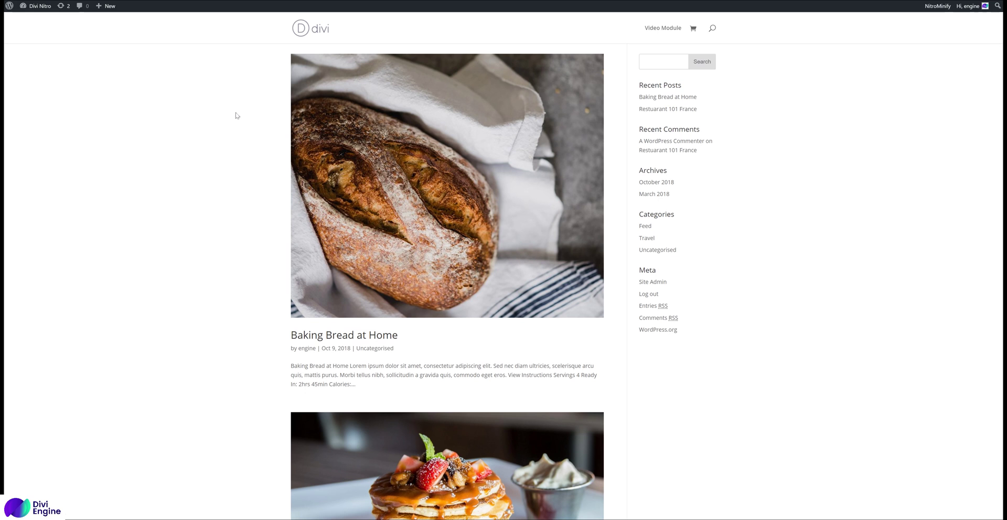
scroll(236, 131, down, 4)
scroll(239, 146, up, 4)
scroll(239, 147, down, 1)
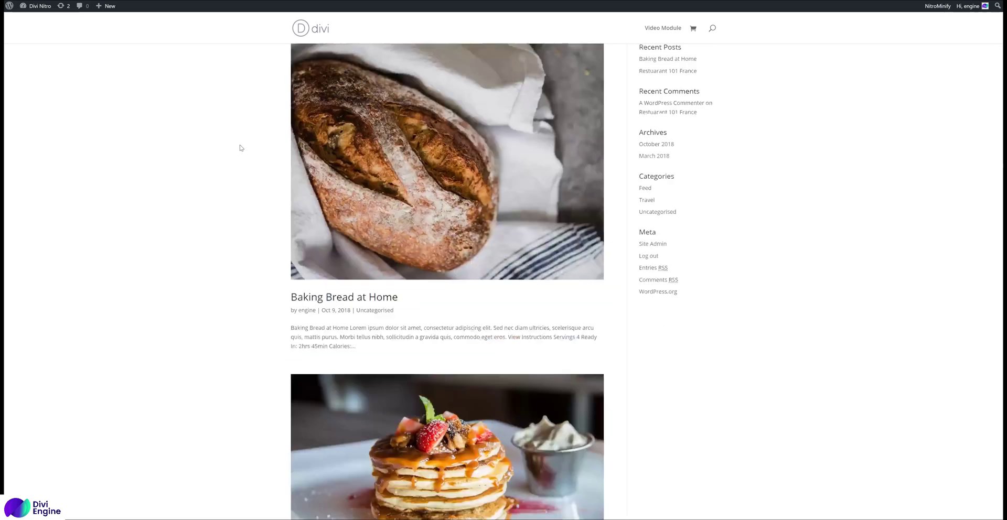
scroll(240, 147, up, 1)
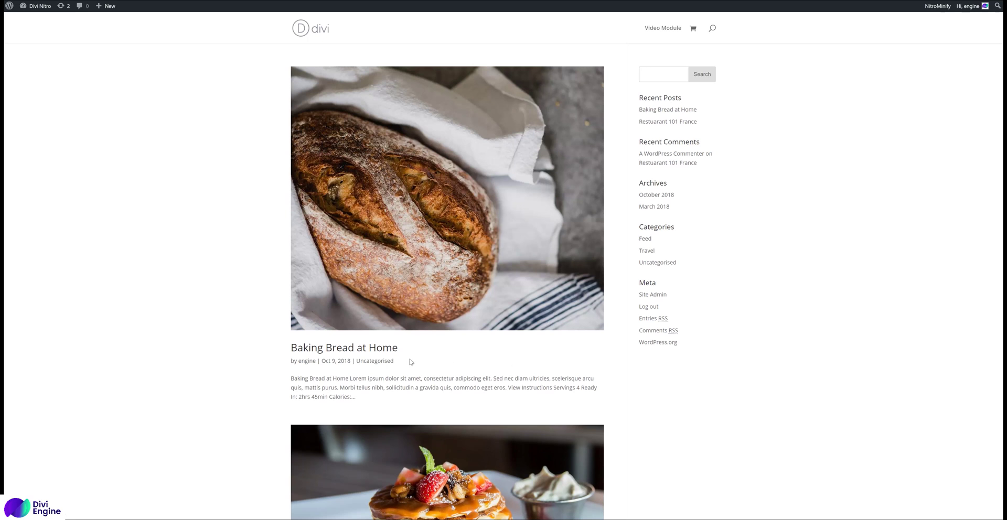
scroll(596, 119, down, 4)
scroll(598, 124, up, 4)
scroll(598, 125, down, 4)
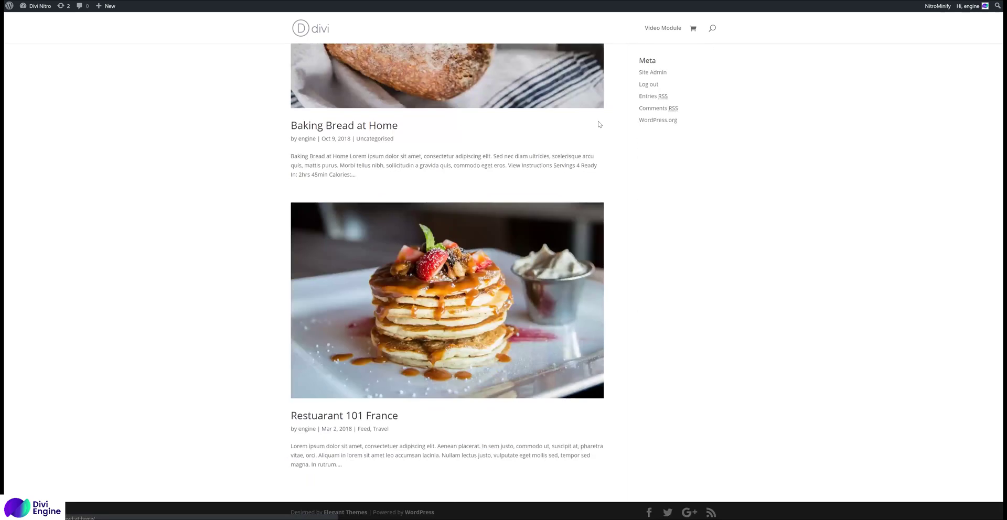
scroll(598, 124, up, 4)
Open the NitroMinify helper overlay and inspect the JavaScript file list
click(945, 8)
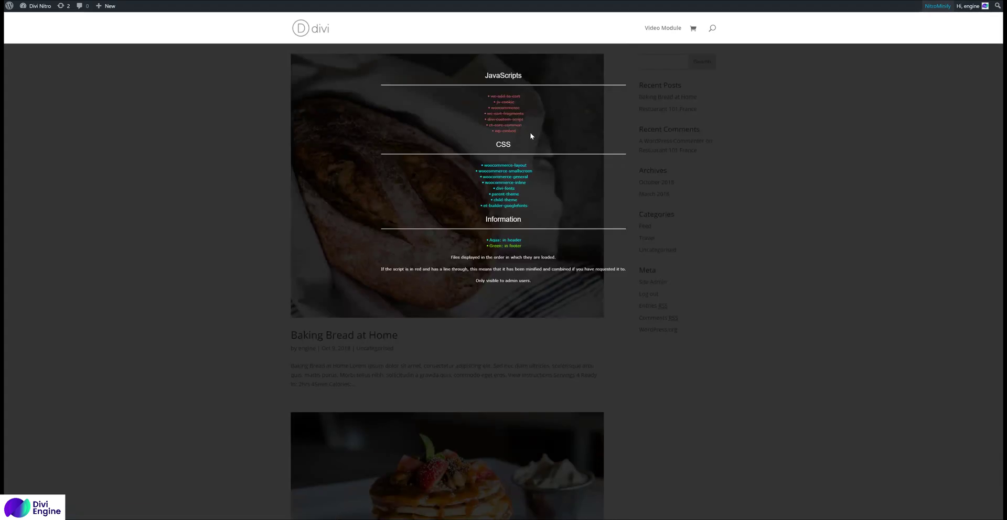
drag(531, 135, 475, 101)
click(565, 138)
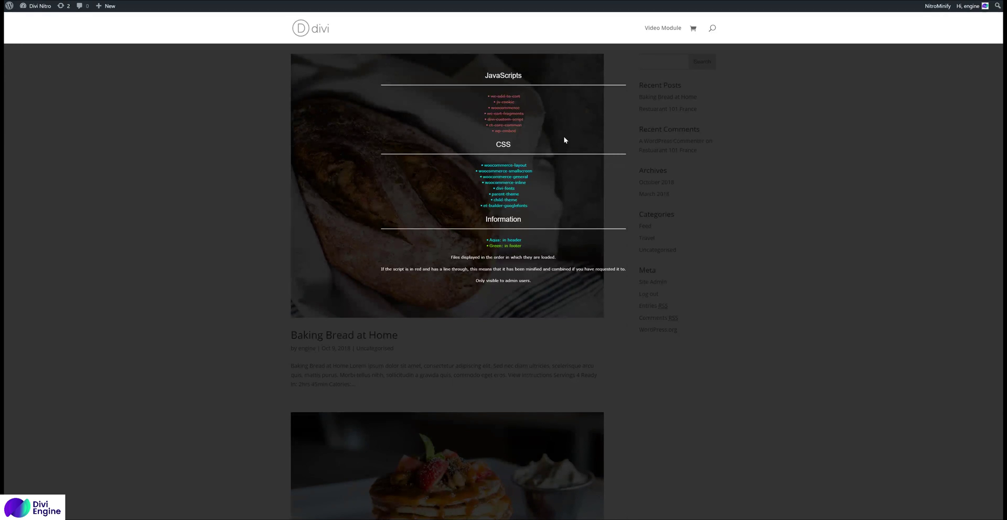
click(696, 176)
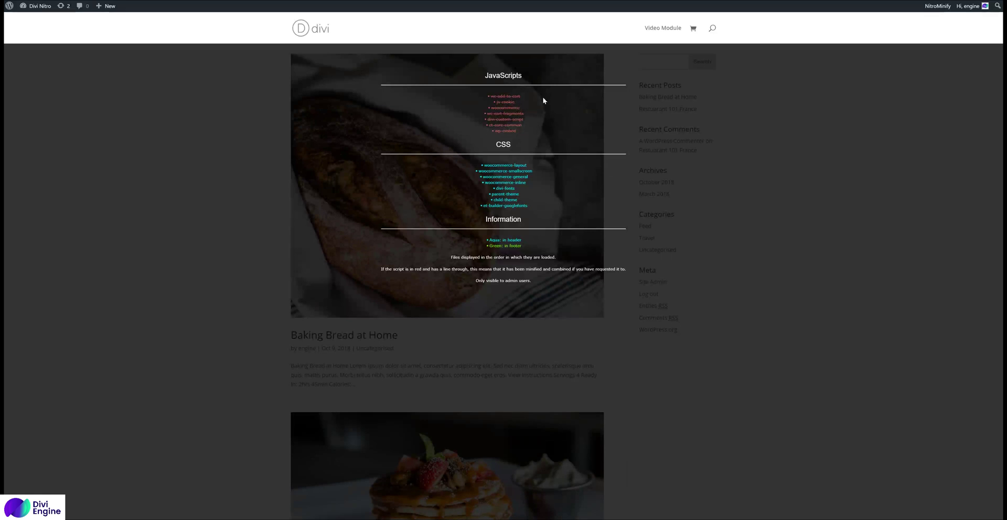
Select the wc-add-to-cart script name in the helper's JavaScripts list
drag(525, 113, 487, 113)
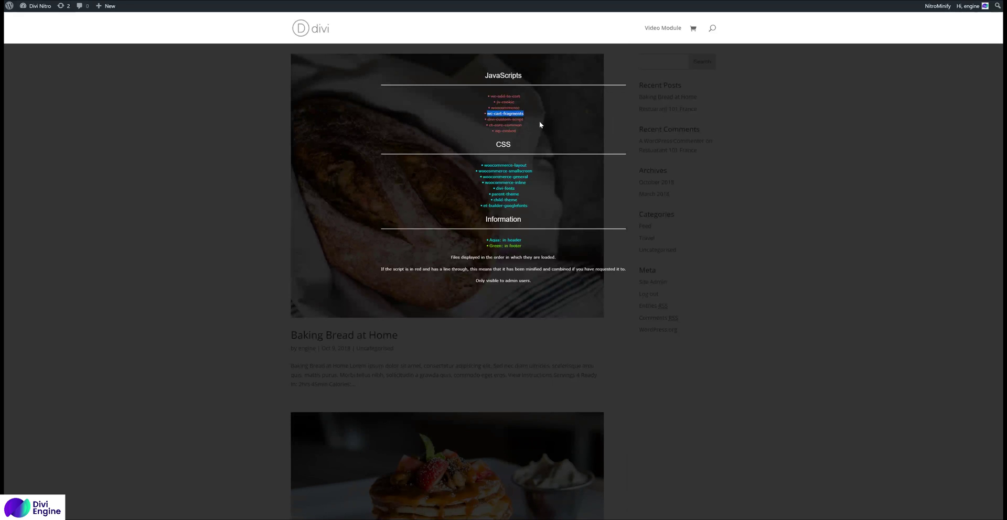
drag(520, 96, 486, 97)
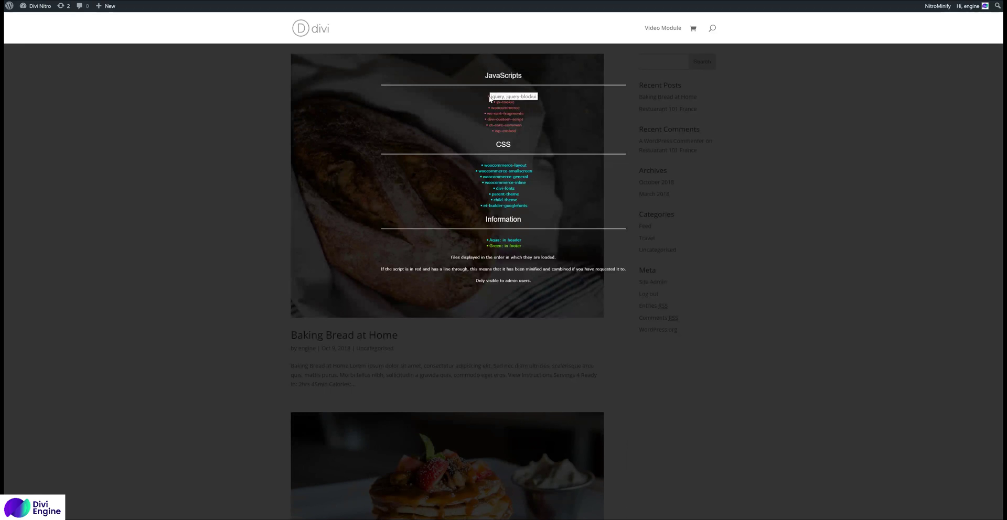
click(522, 115)
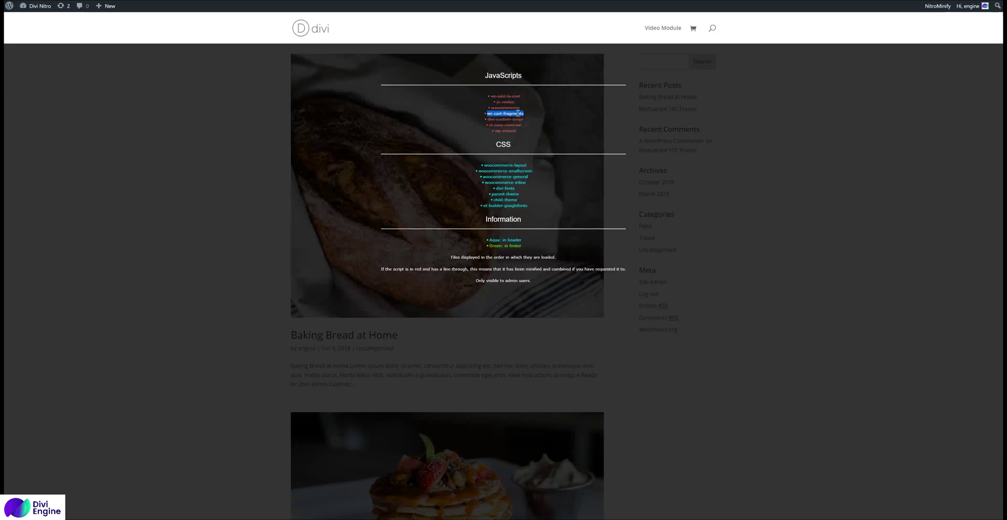
drag(524, 99, 482, 113)
mouse_move(447, 109)
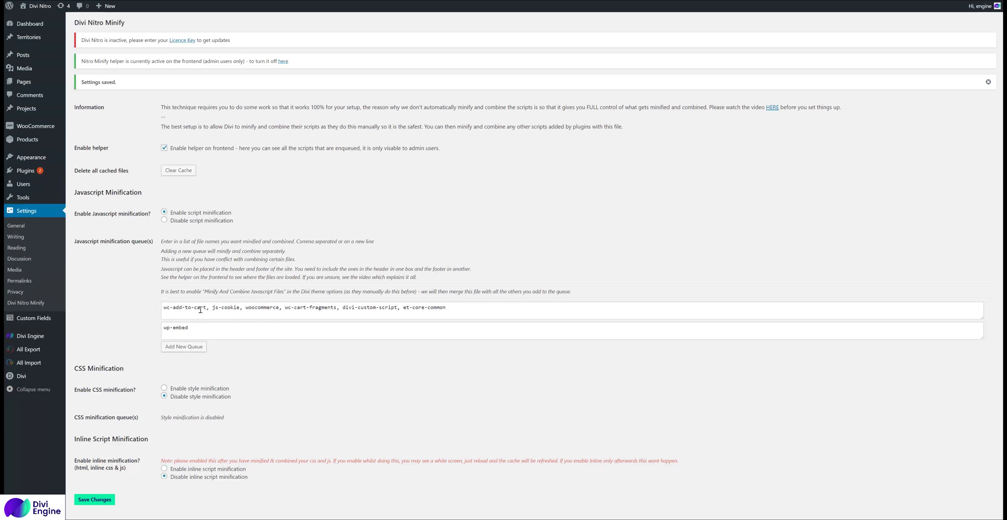
Select wc-add-to-cart at the start of the JavaScript queue
drag(209, 309, 143, 306)
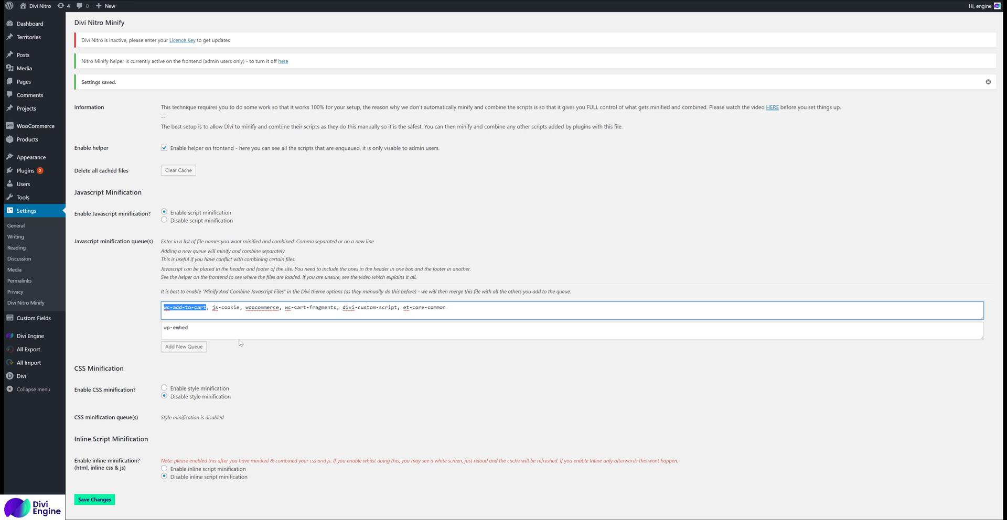
click(213, 309)
drag(213, 309, 239, 310)
drag(206, 308, 241, 309)
click(180, 308)
drag(208, 308, 139, 307)
key(ctrl+c)
Move wc-add-to-cart to the end of the queue, removing the leftover leading comma
key(BackSpace)
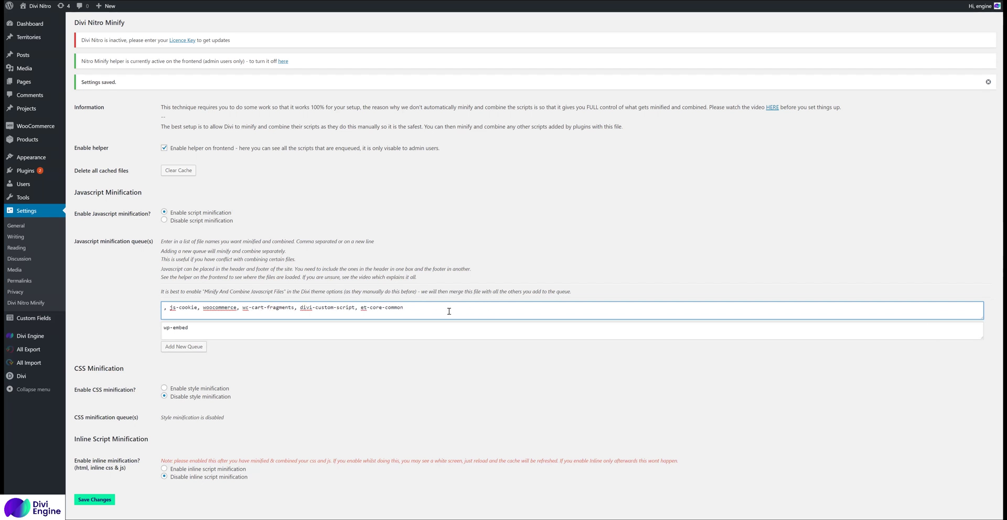
text(,)
key(ctrl+v)
drag(171, 309, 137, 309)
key(BackSpace)
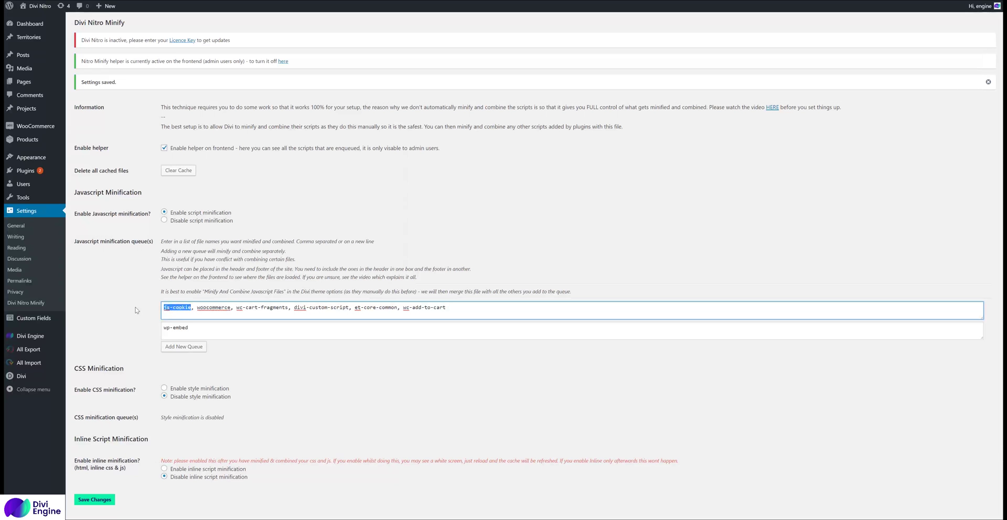
drag(447, 308, 403, 307)
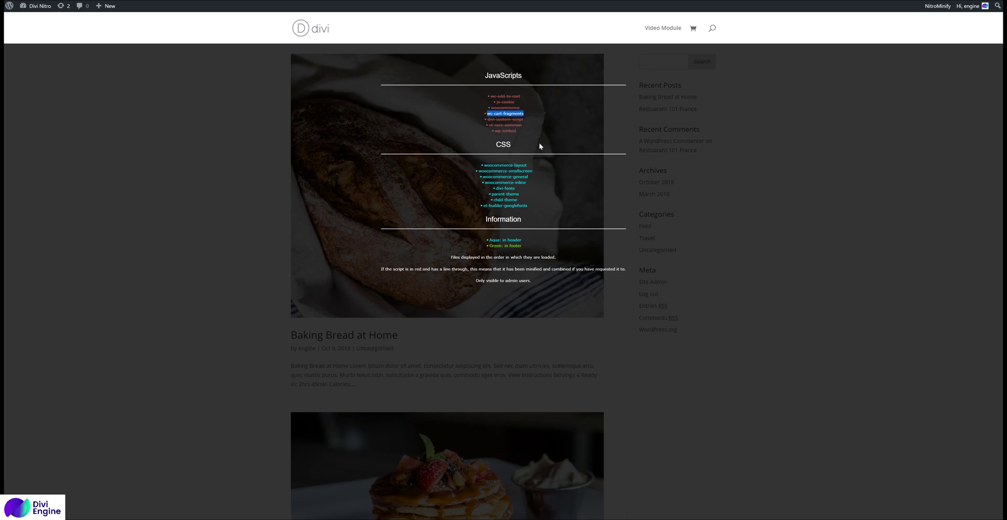
click(529, 131)
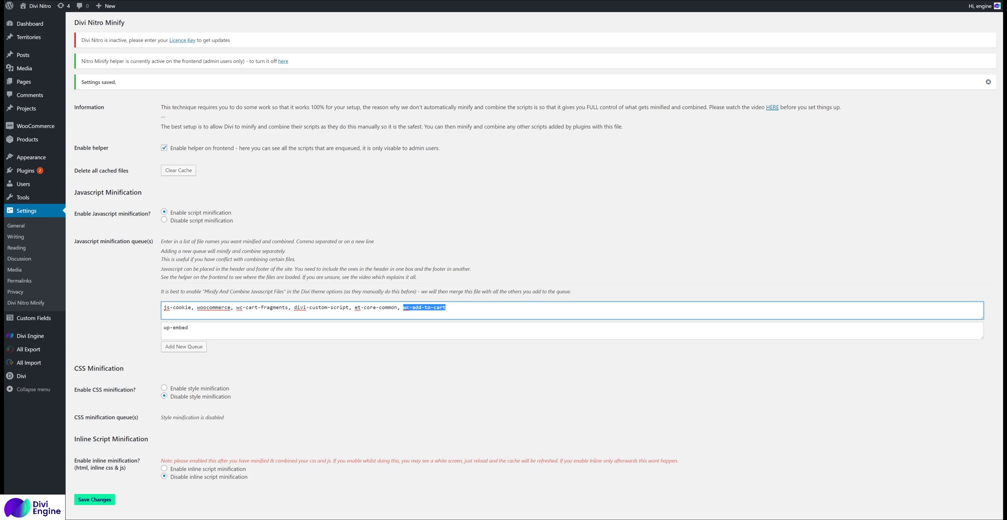
Enable style minification, paste the eight stylesheet names into the CSS queue, and save
click(199, 372)
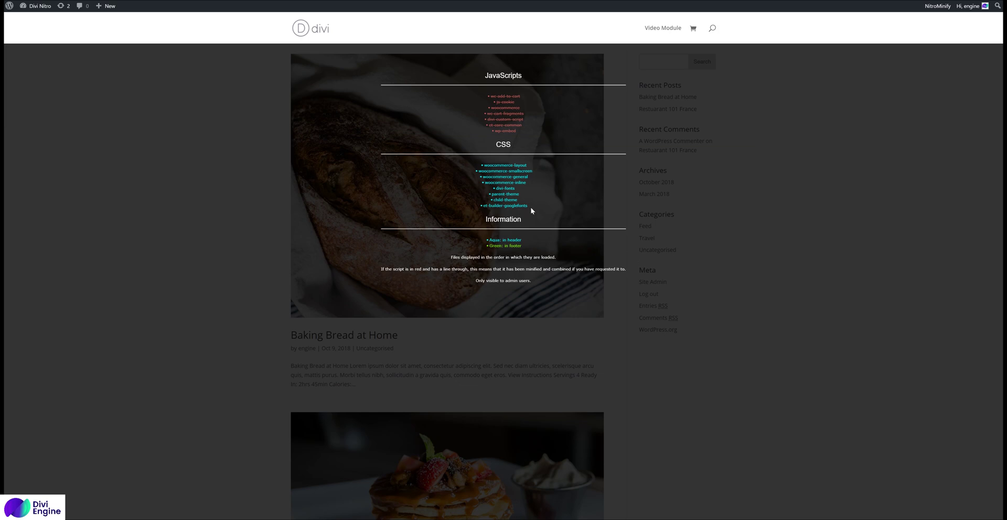
drag(530, 208, 474, 166)
key(ctrl+c)
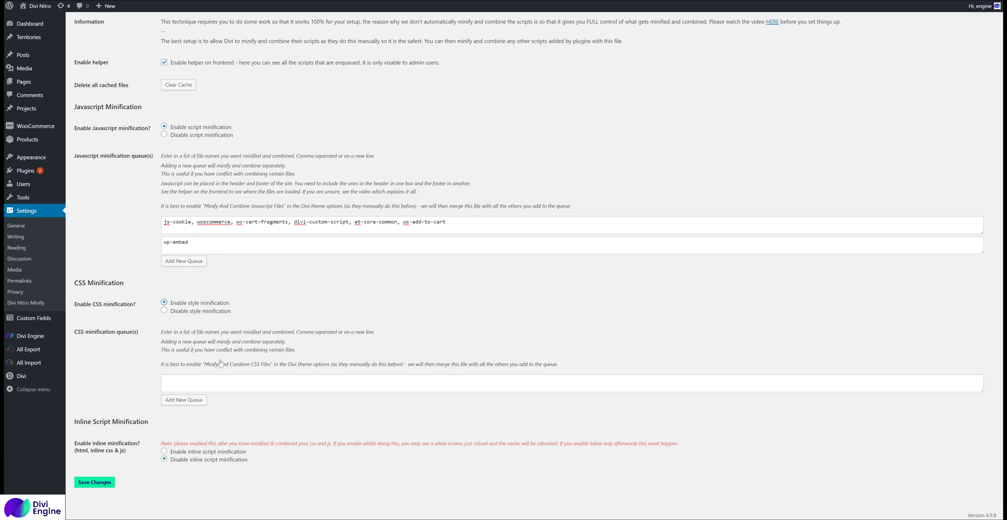
click(200, 382)
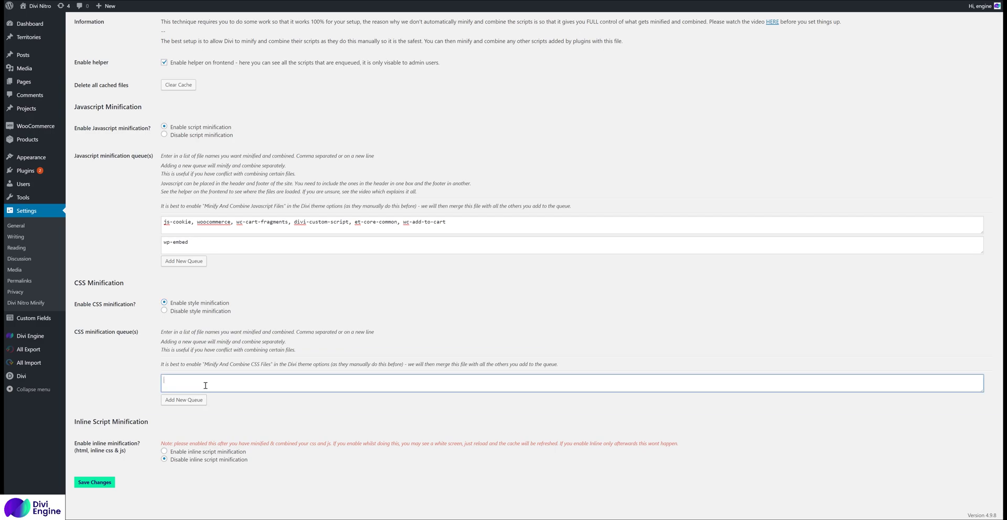
key(ctrl+v)
click(105, 488)
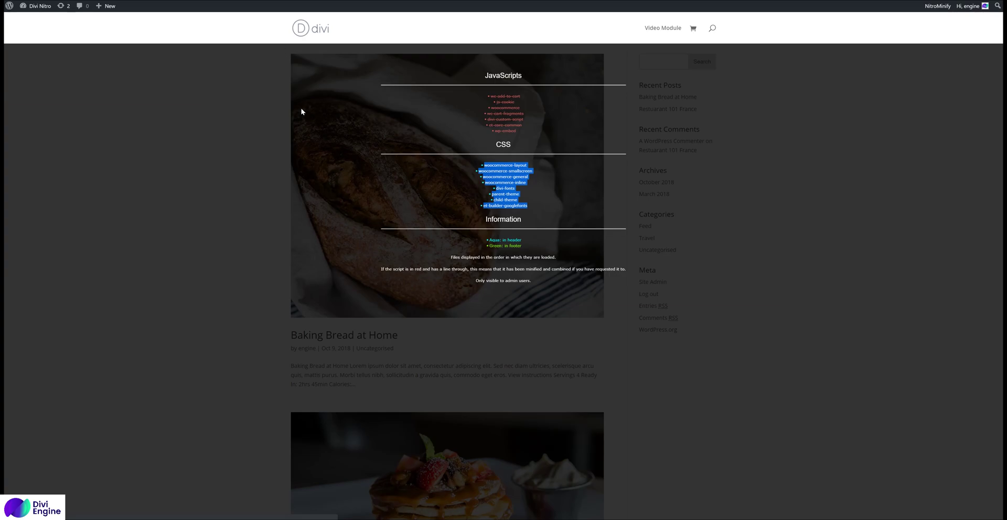
Close the NitroMinify overlay and scroll through the home page
click(302, 111)
scroll(283, 128, down, 2)
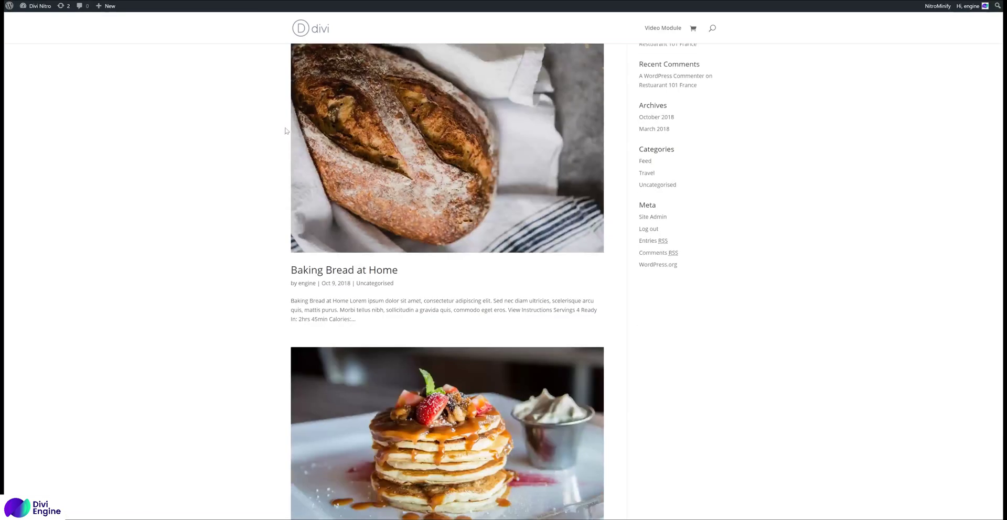
scroll(275, 150, up, 3)
scroll(275, 150, down, 3)
scroll(274, 151, up, 3)
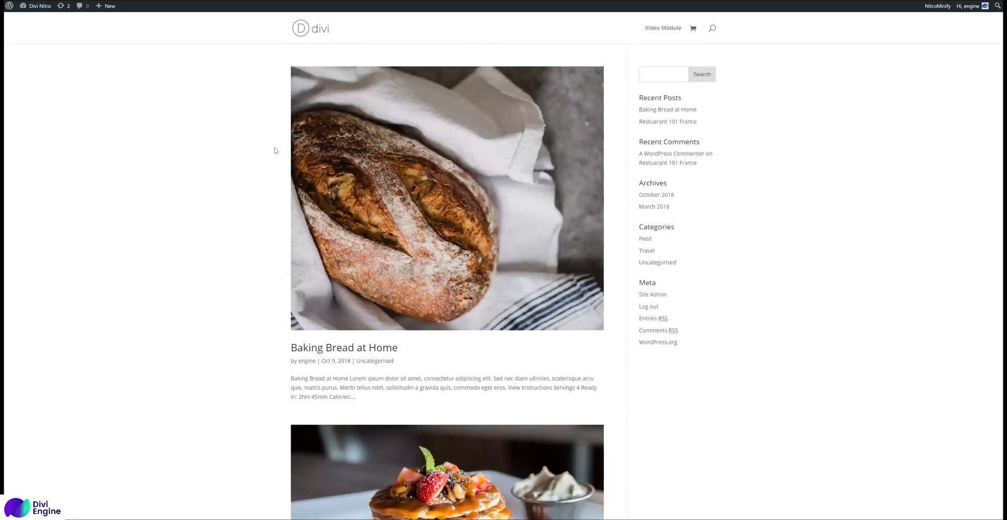
scroll(274, 150, down, 3)
scroll(274, 151, up, 3)
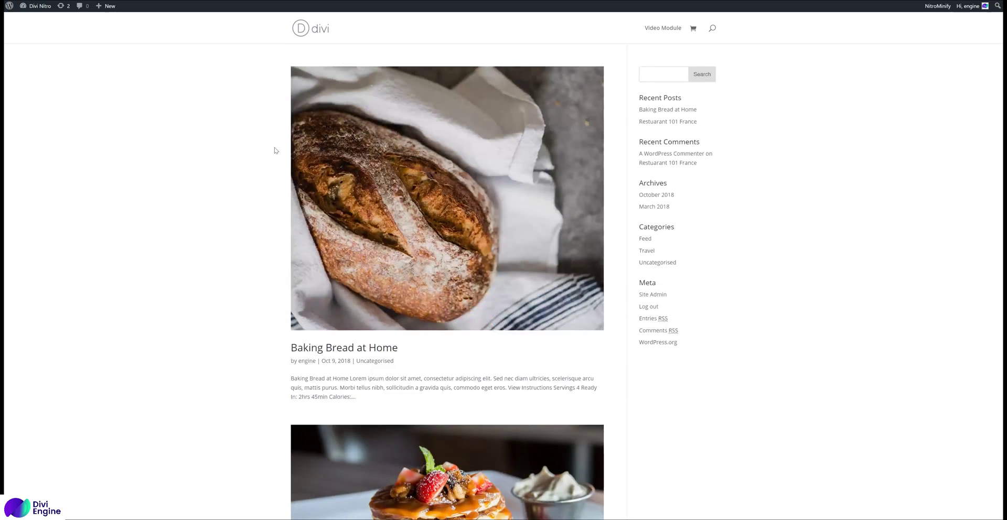
Visit the Video Module page, return home, and reopen the NitroMinify helper
click(661, 35)
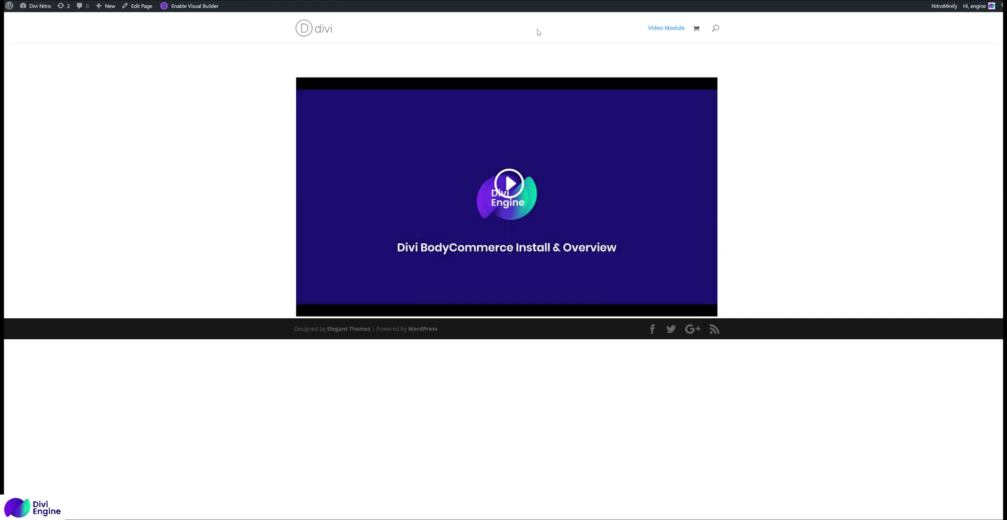
click(329, 29)
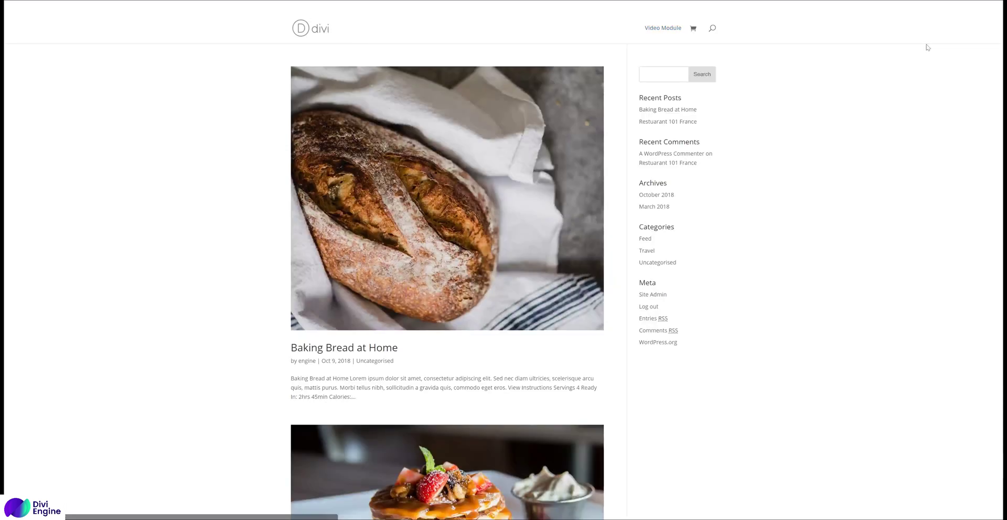
click(937, 6)
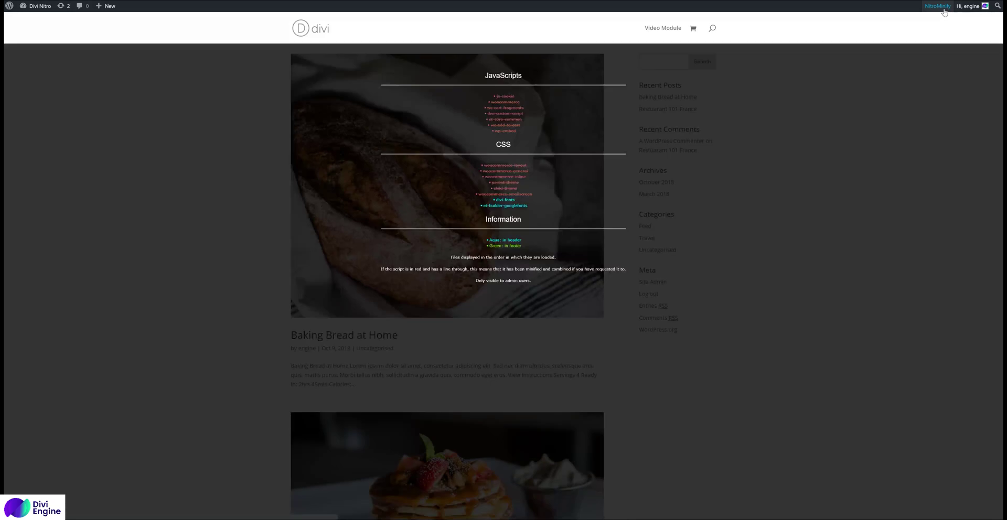
Highlight the woocommerce-smallscreen, divi-fonts and et-builder-googlefonts entries in the helper's CSS list
triple_click(530, 194)
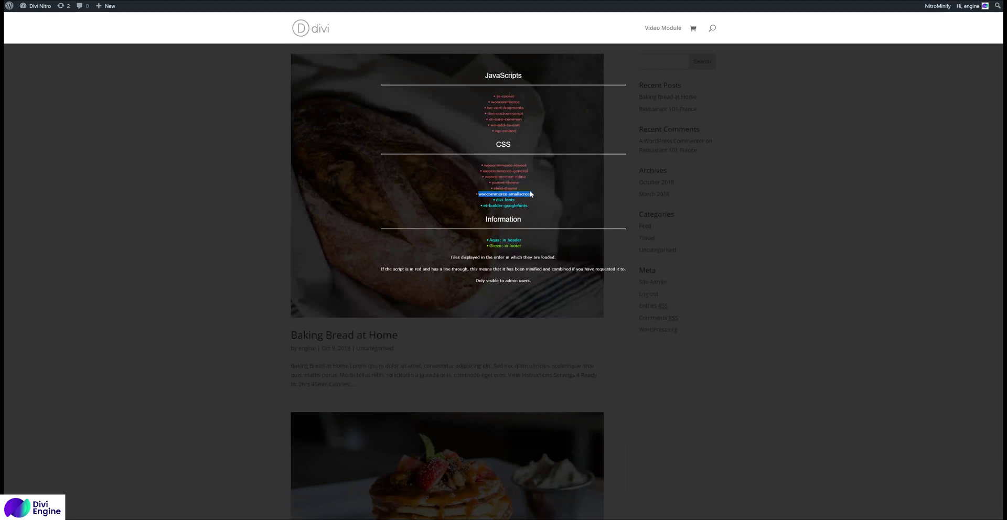
click(527, 176)
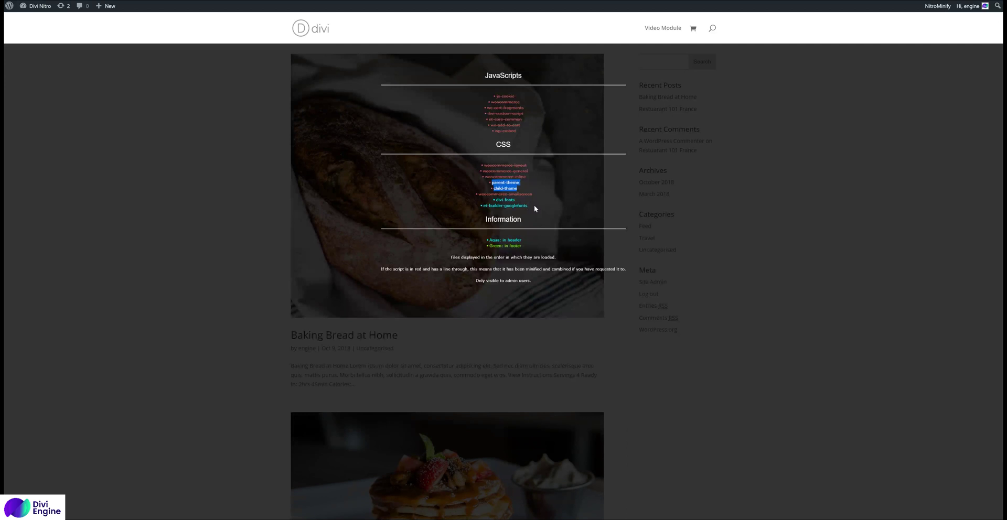
drag(531, 207, 494, 202)
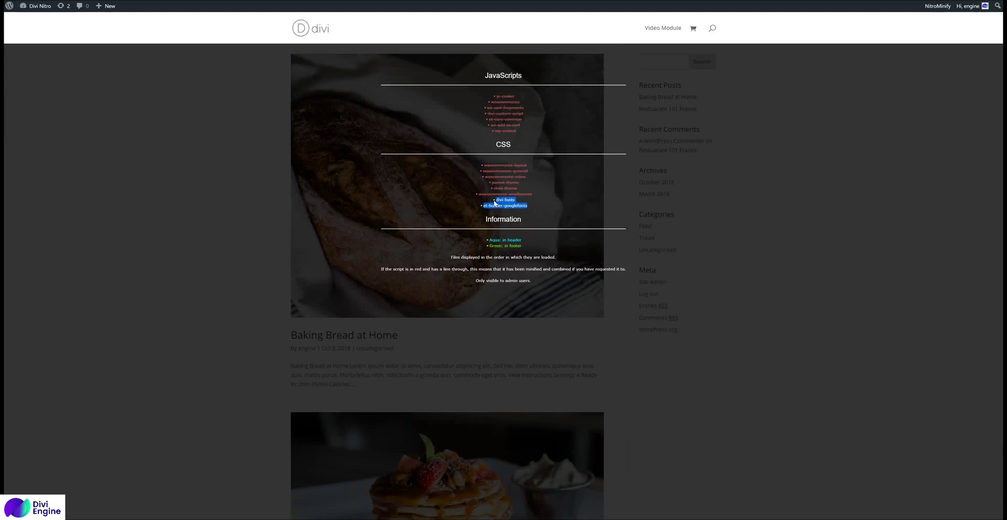
click(536, 216)
drag(528, 210, 485, 205)
click(547, 206)
Mark the struck-through CSS entries from woocommerce-layout down, then reload the blog page
drag(484, 163, 529, 195)
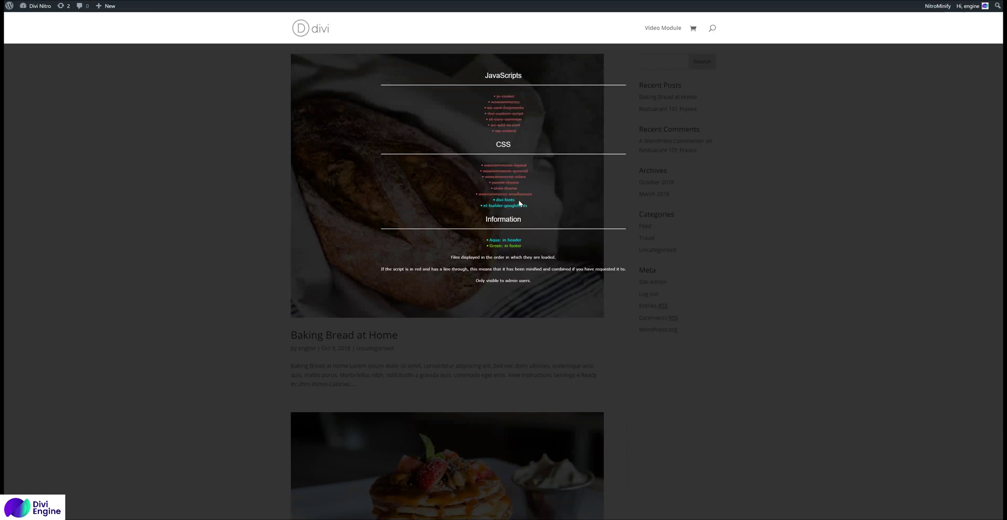
drag(515, 200, 479, 210)
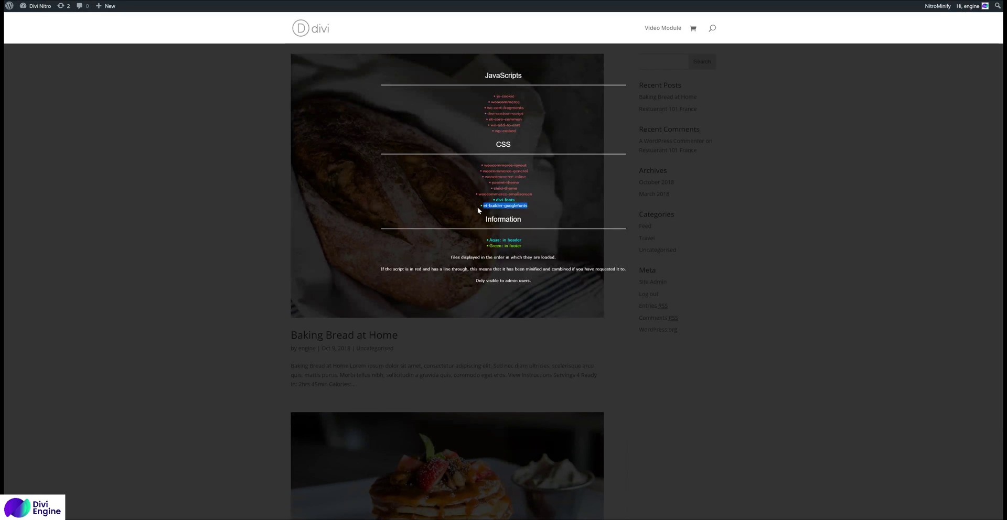
click(472, 209)
triple_click(473, 205)
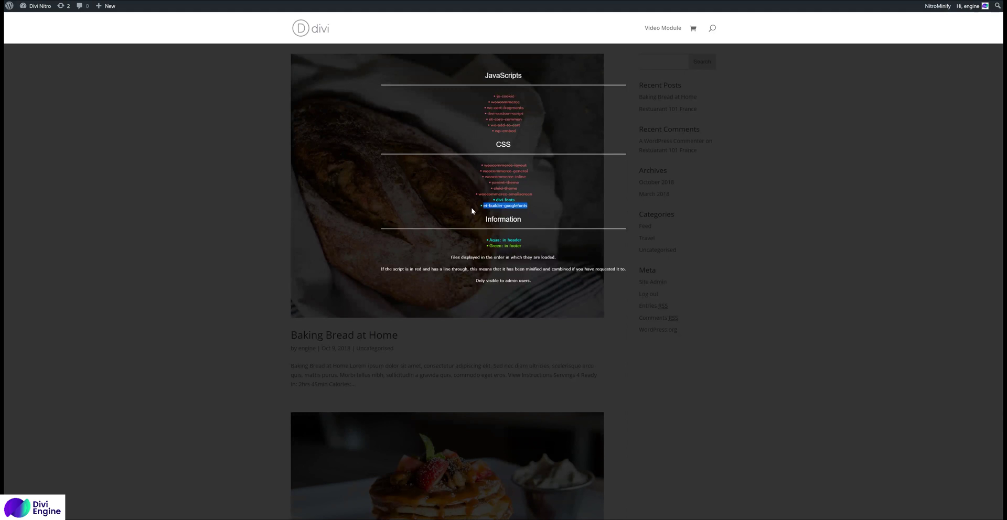
click(542, 293)
click(938, 6)
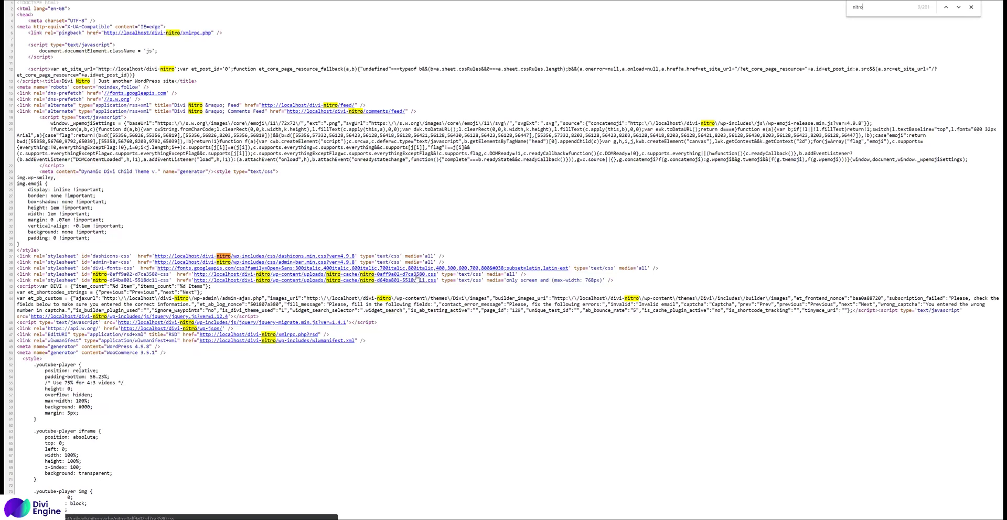
Open the combined nitro-cache stylesheet and review its merged woocommerce file names and minified CSS
click(416, 278)
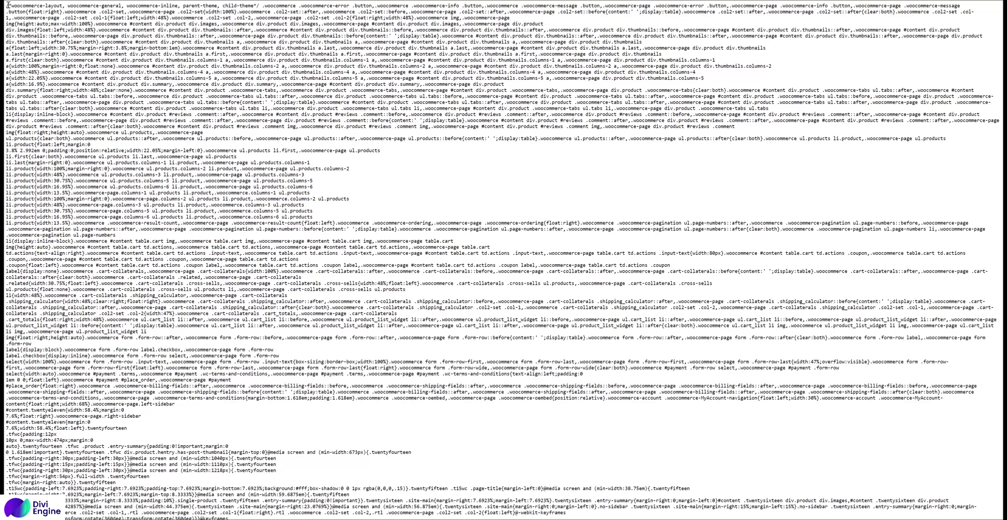
drag(7, 5, 267, 4)
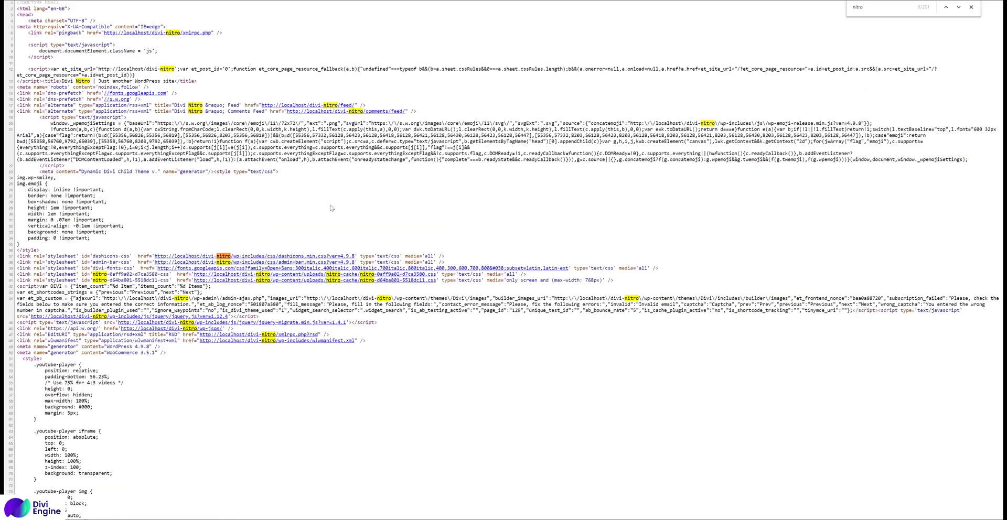
scroll(348, 288, down, 1)
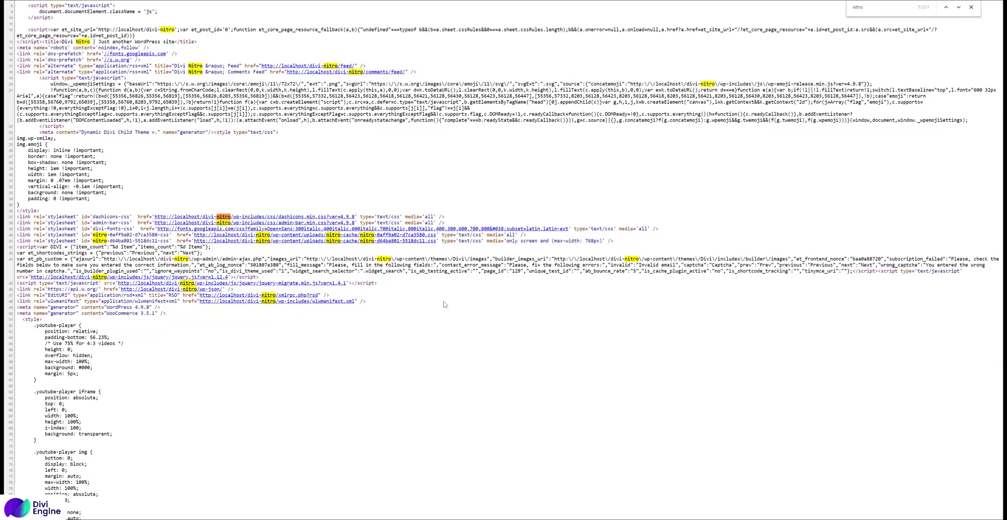
scroll(444, 304, down, 3)
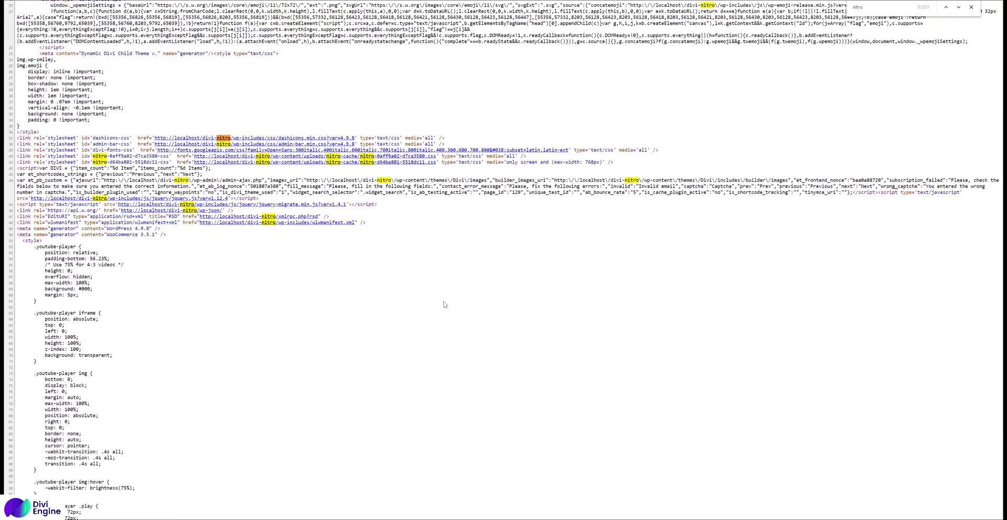
key(ctrl+f)
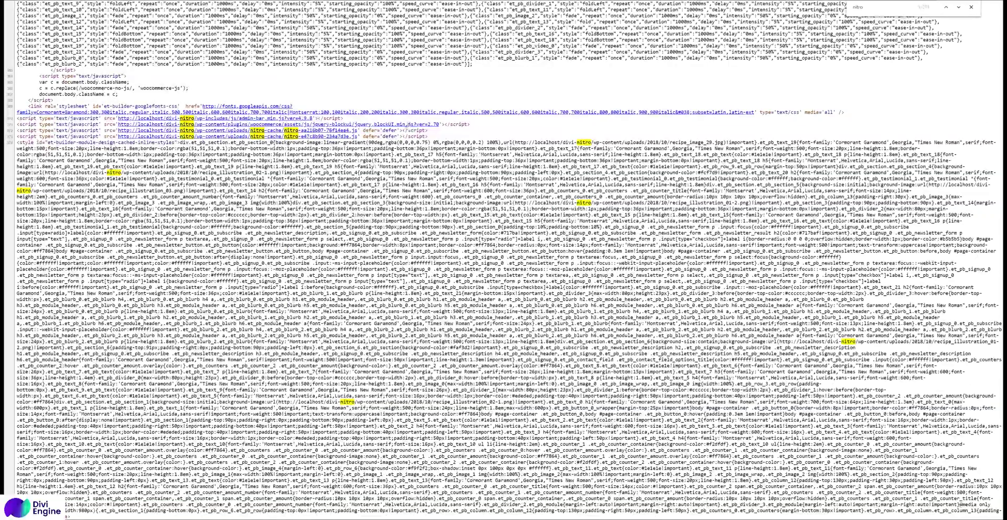
Open the minified nitro-cache wp-embed script, then return to the page source
click(329, 136)
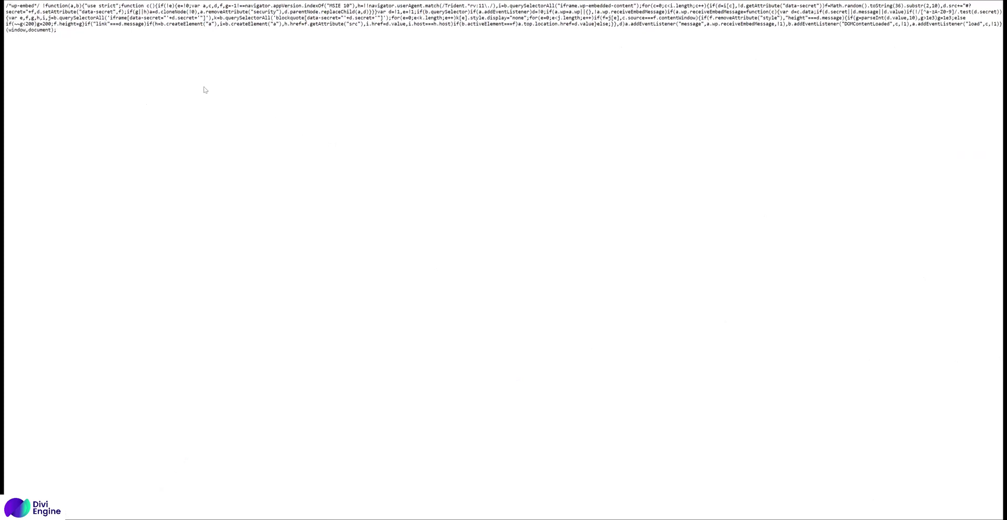
drag(35, 6, 8, 5)
key(alt+Left)
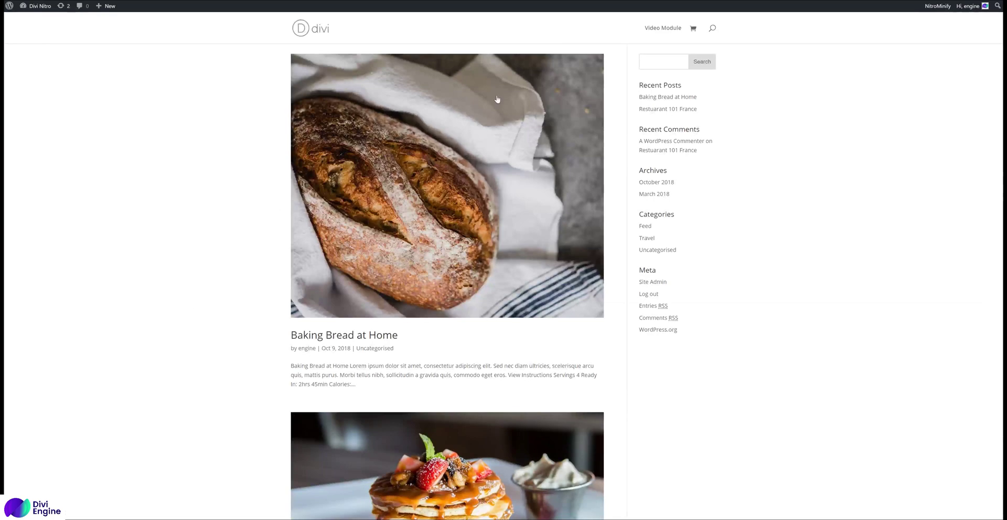
Reload the page and scroll through the helper's list of minified scripts and styles
click(938, 6)
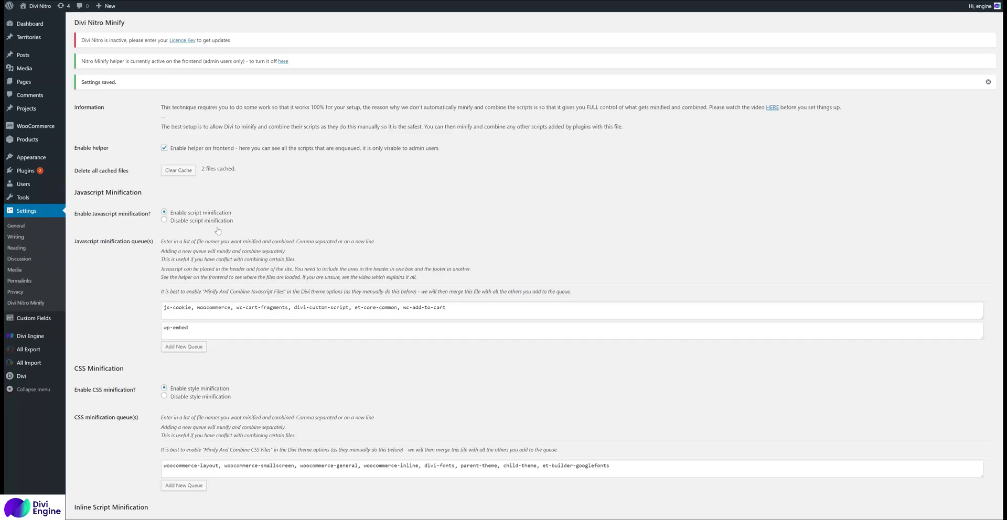
scroll(252, 333, down, 3)
scroll(252, 334, down, 1)
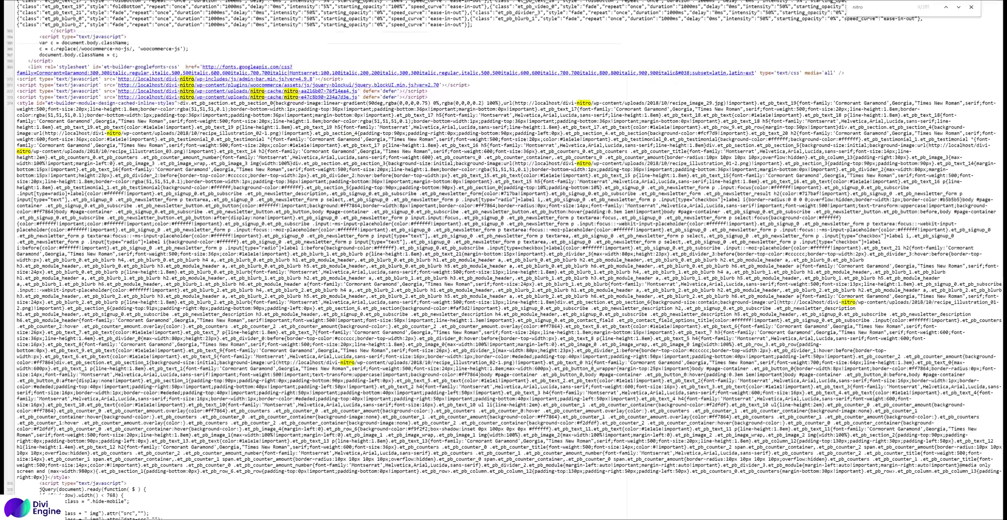
scroll(260, 130, up, 15)
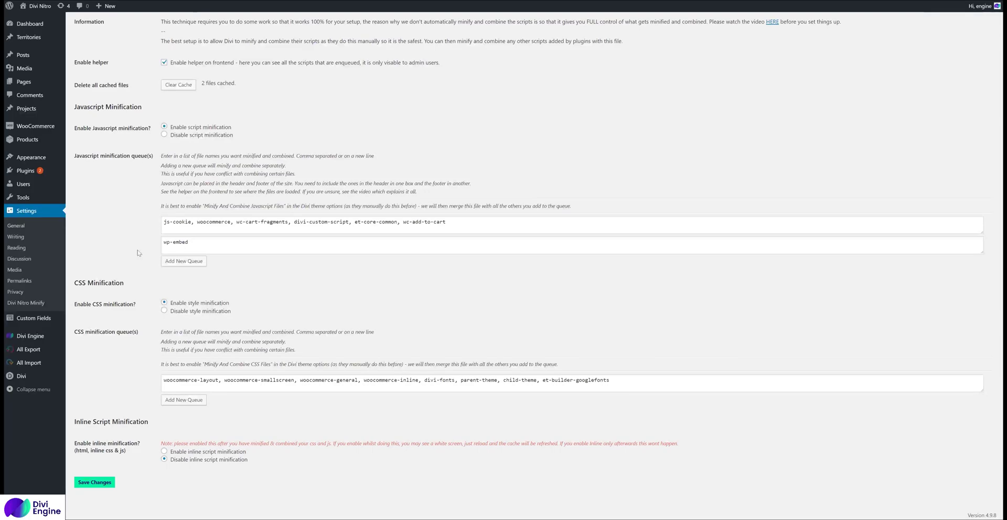
Enable inline script minification, save the settings, and reload the page source
click(164, 451)
click(109, 485)
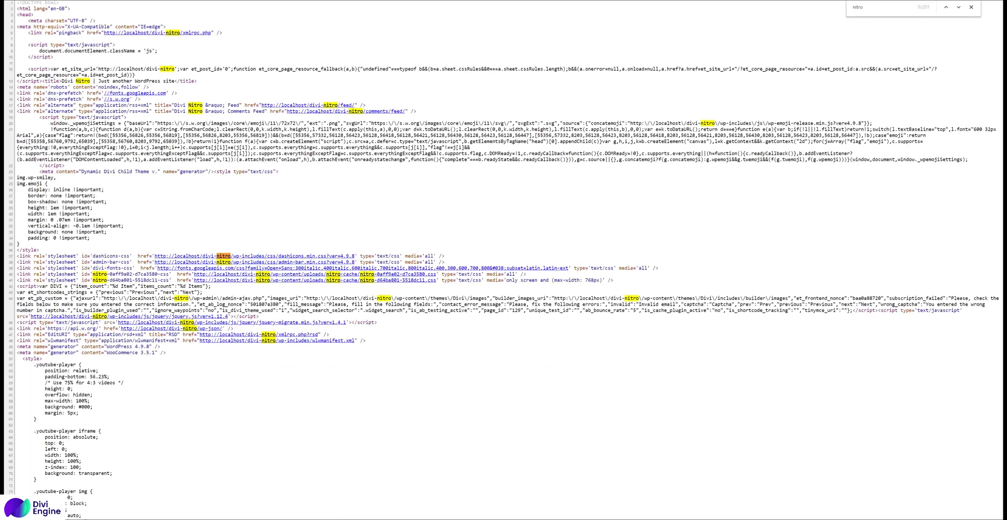
right_click(327, 32)
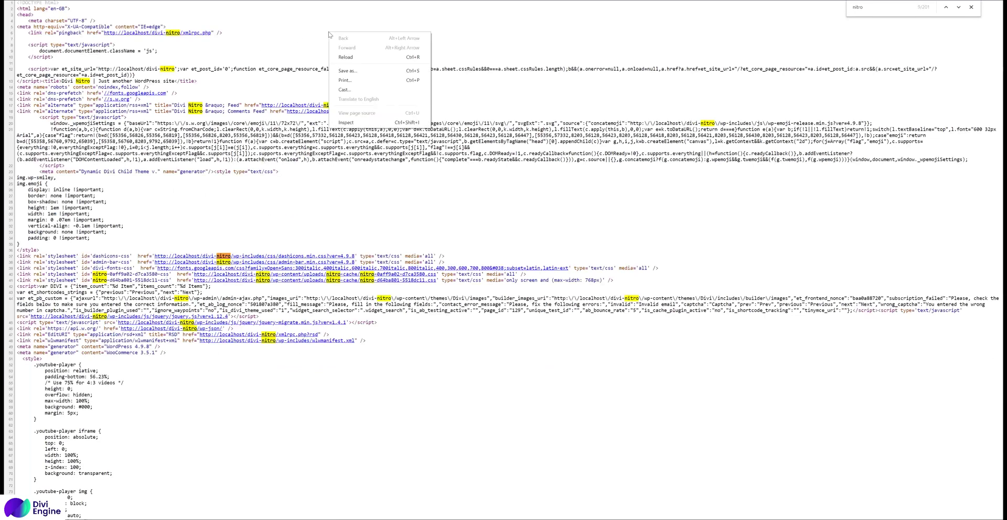
click(364, 58)
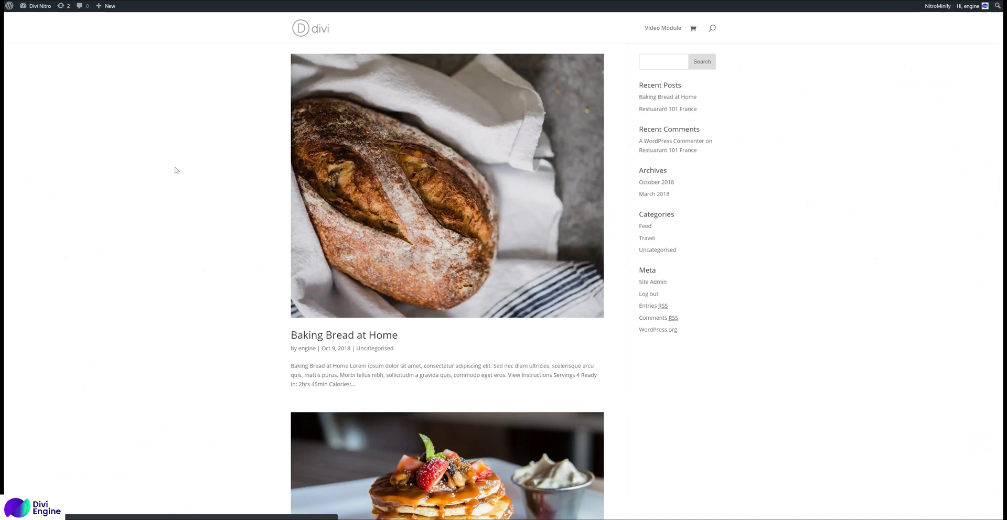
Untick 'Enable helper' in Divi Nitro Minify and save the settings
scroll(195, 185, down, 4)
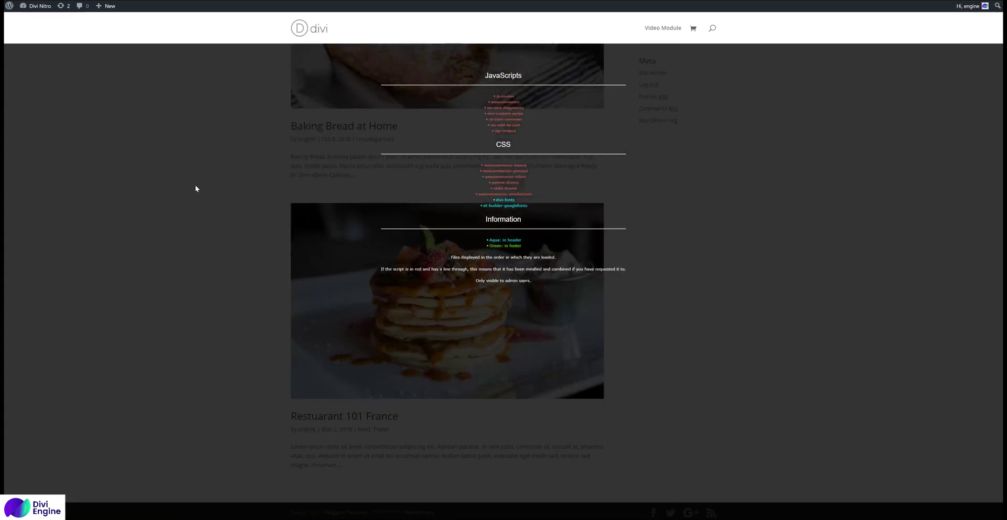
scroll(195, 185, up, 4)
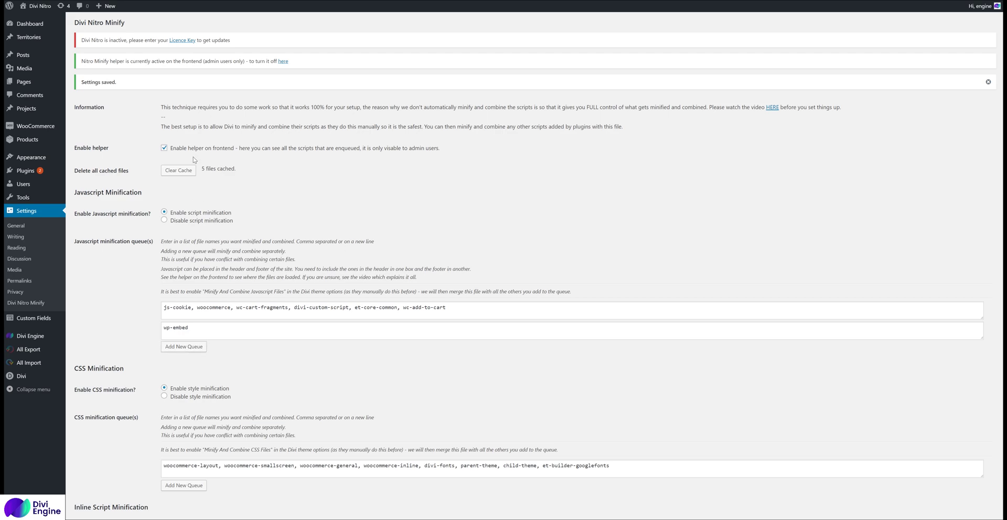
click(164, 152)
scroll(134, 442, down, 2)
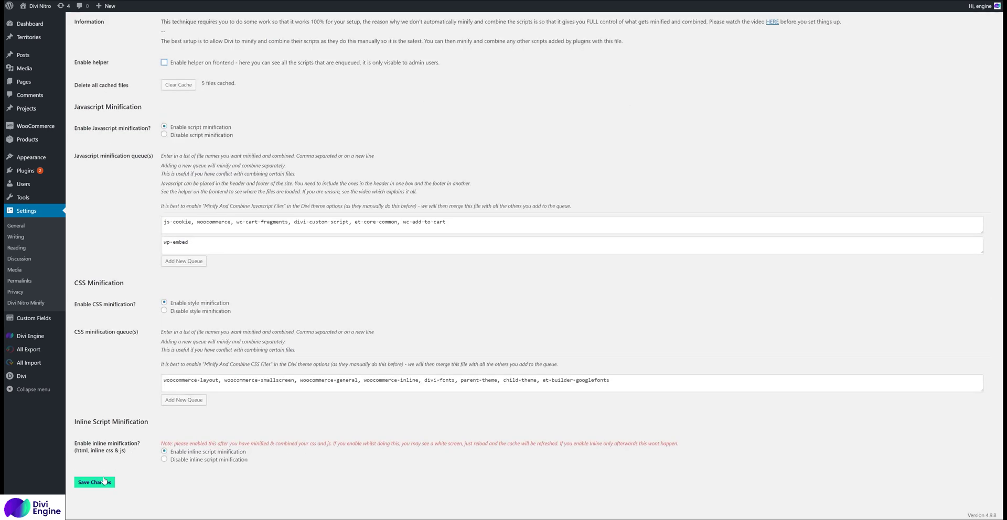
click(95, 481)
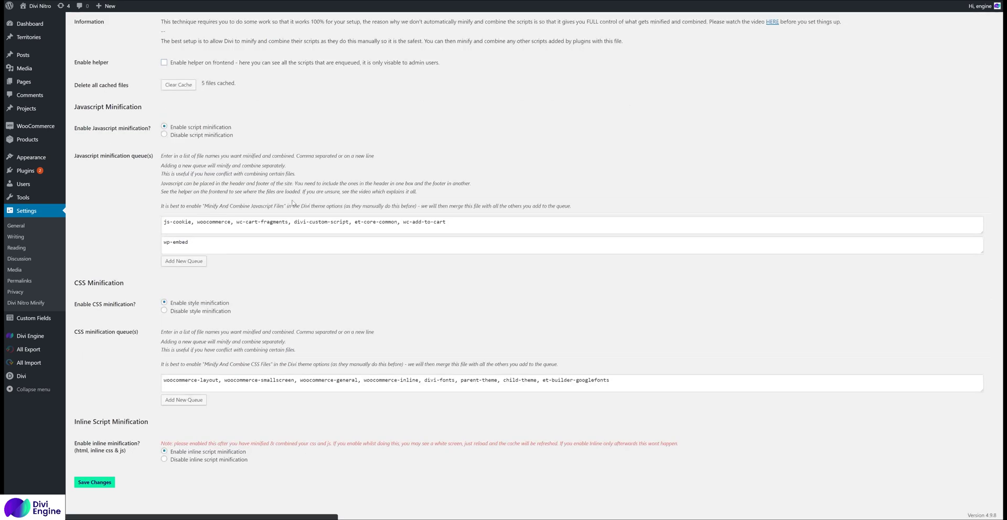
Reload the blog page to confirm the overlay is gone, then view its HTML source with Ctrl+U
right_click(175, 100)
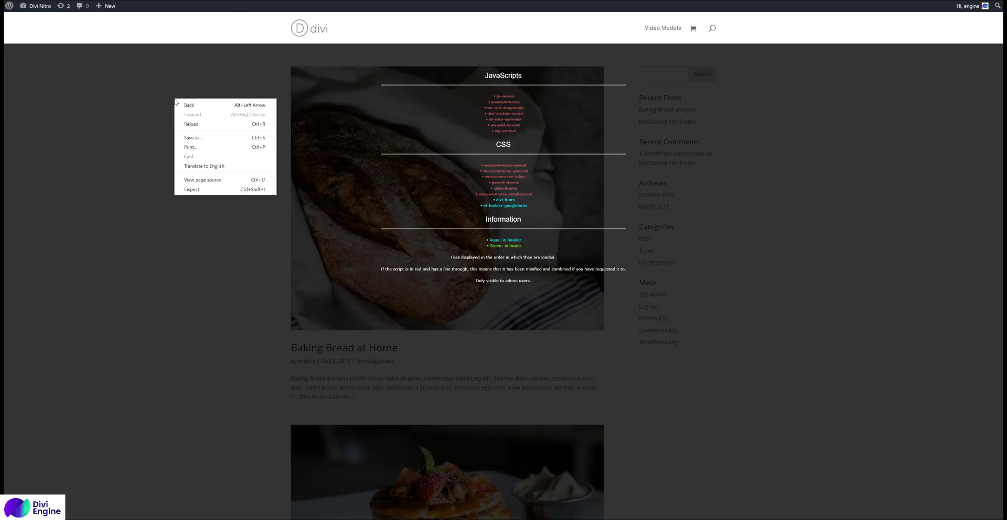
click(210, 126)
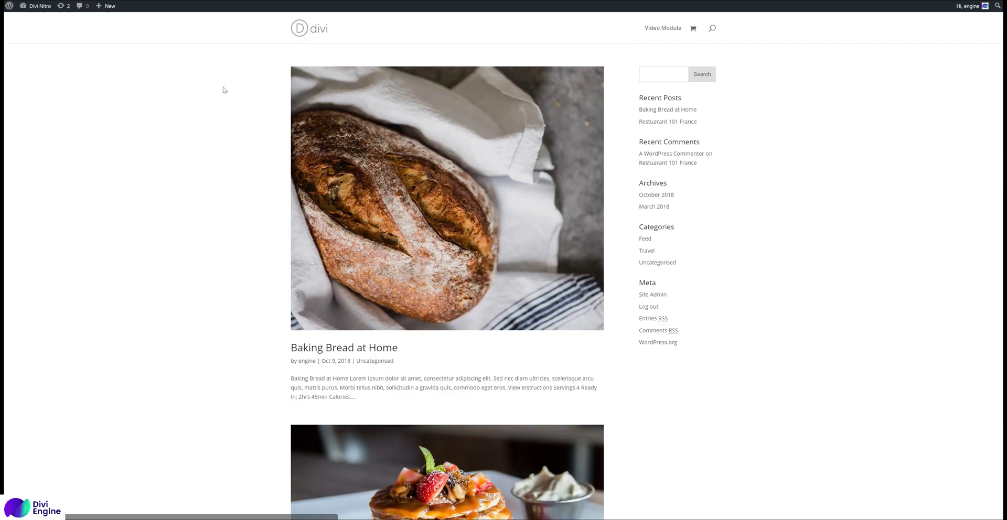
scroll(223, 94, down, 4)
scroll(252, 99, up, 4)
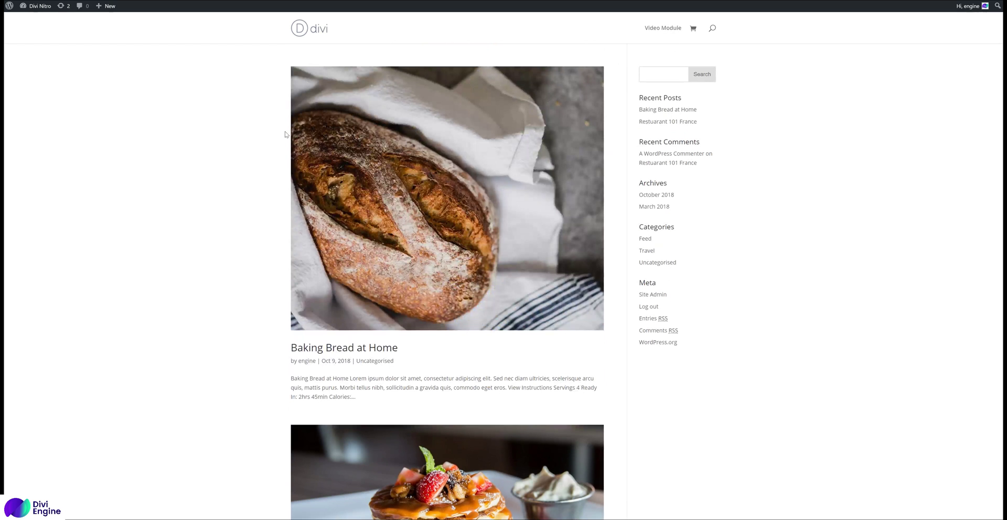
key(ctrl+u)
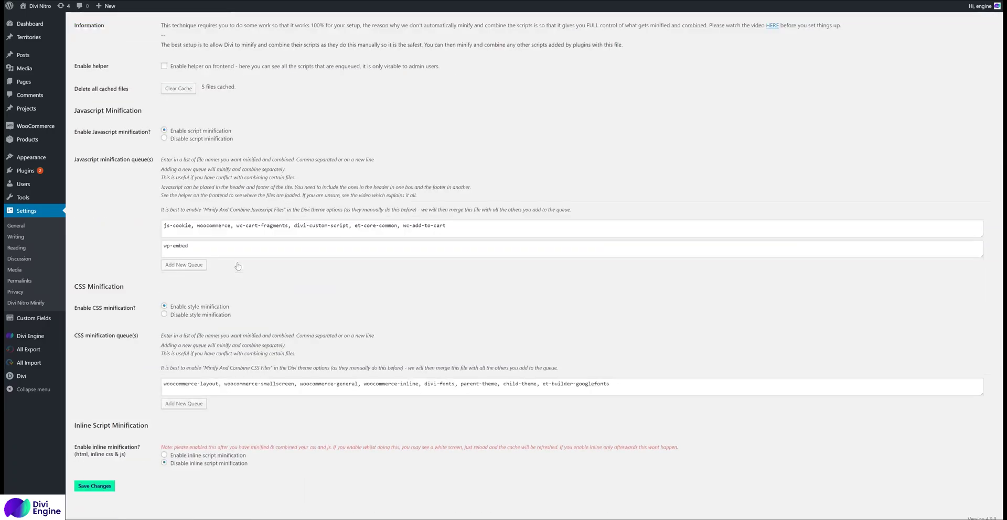
Check the '5 files cached' note, then delete all cached minified files
scroll(239, 266, up, 1)
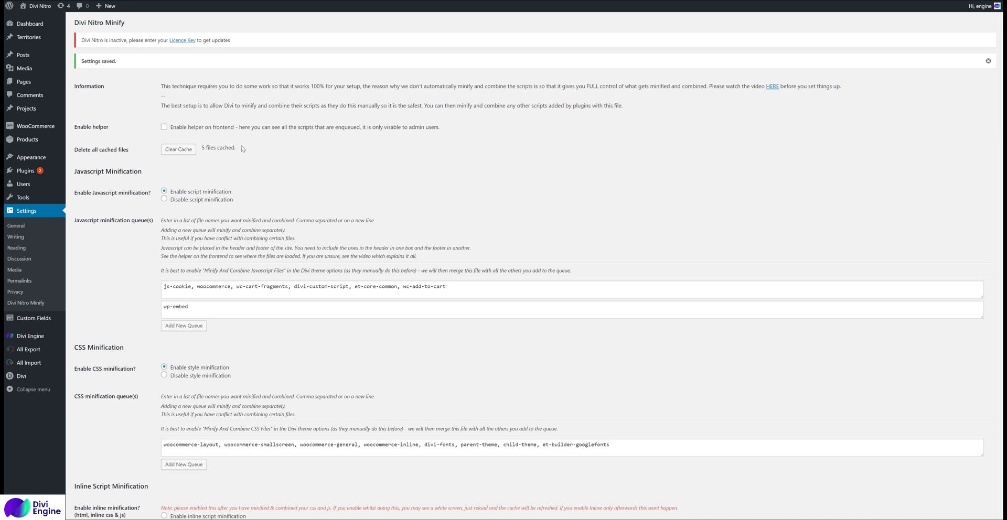
drag(242, 149, 212, 146)
click(208, 162)
drag(200, 148, 268, 158)
click(183, 151)
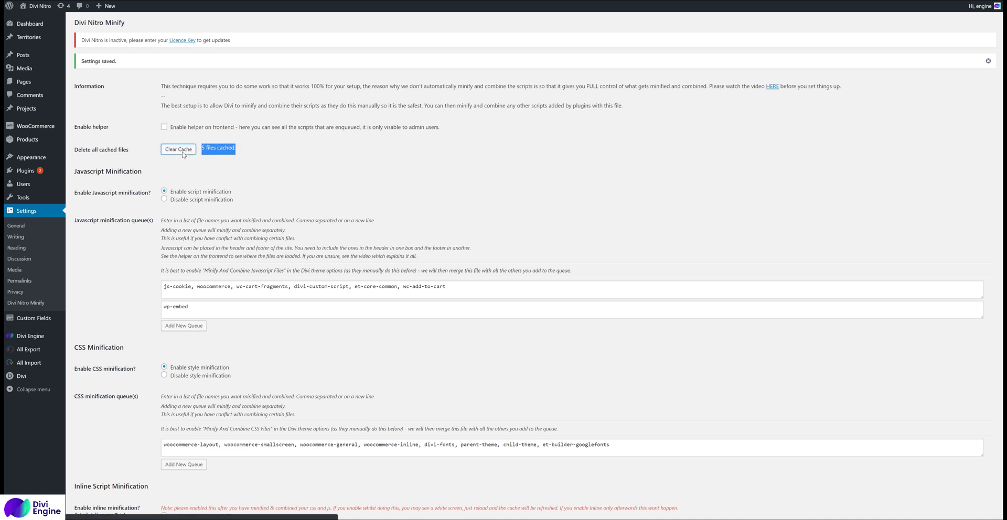